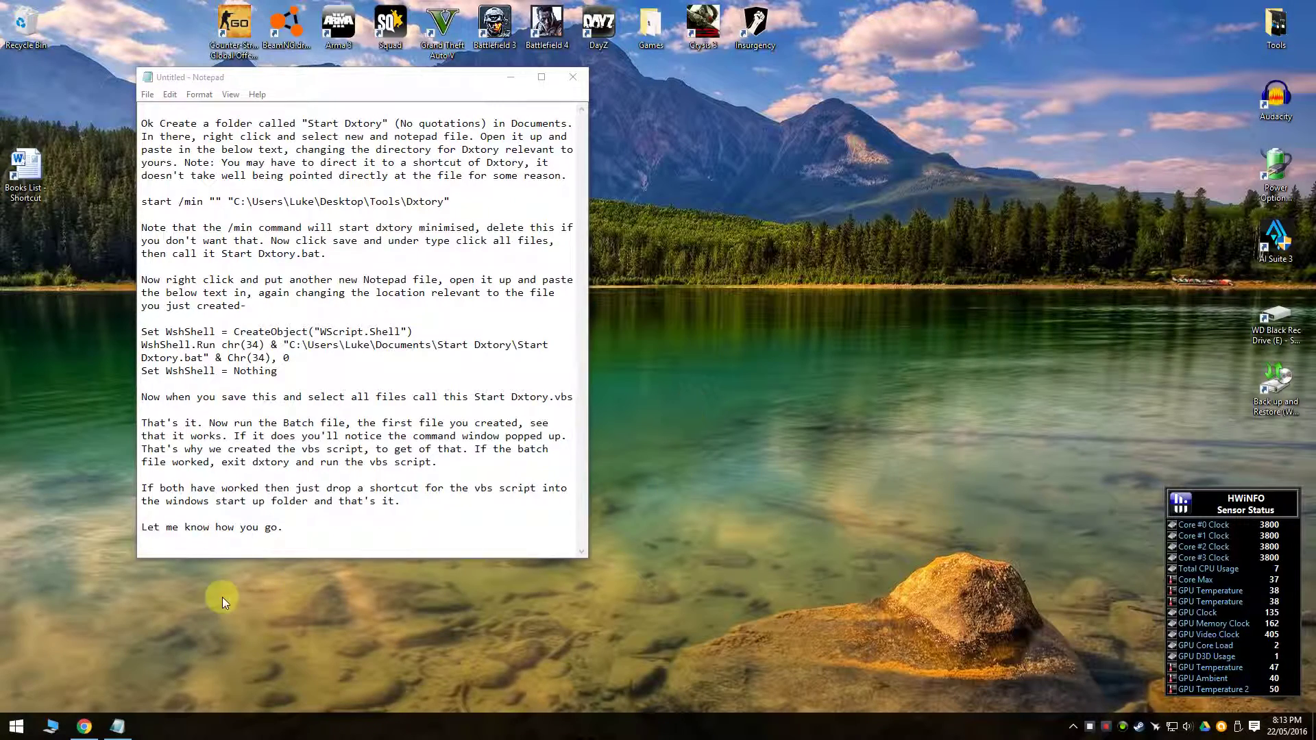
- Create a new folder named 'Start Dxtory' in Documents and open it
left_click(16, 726)
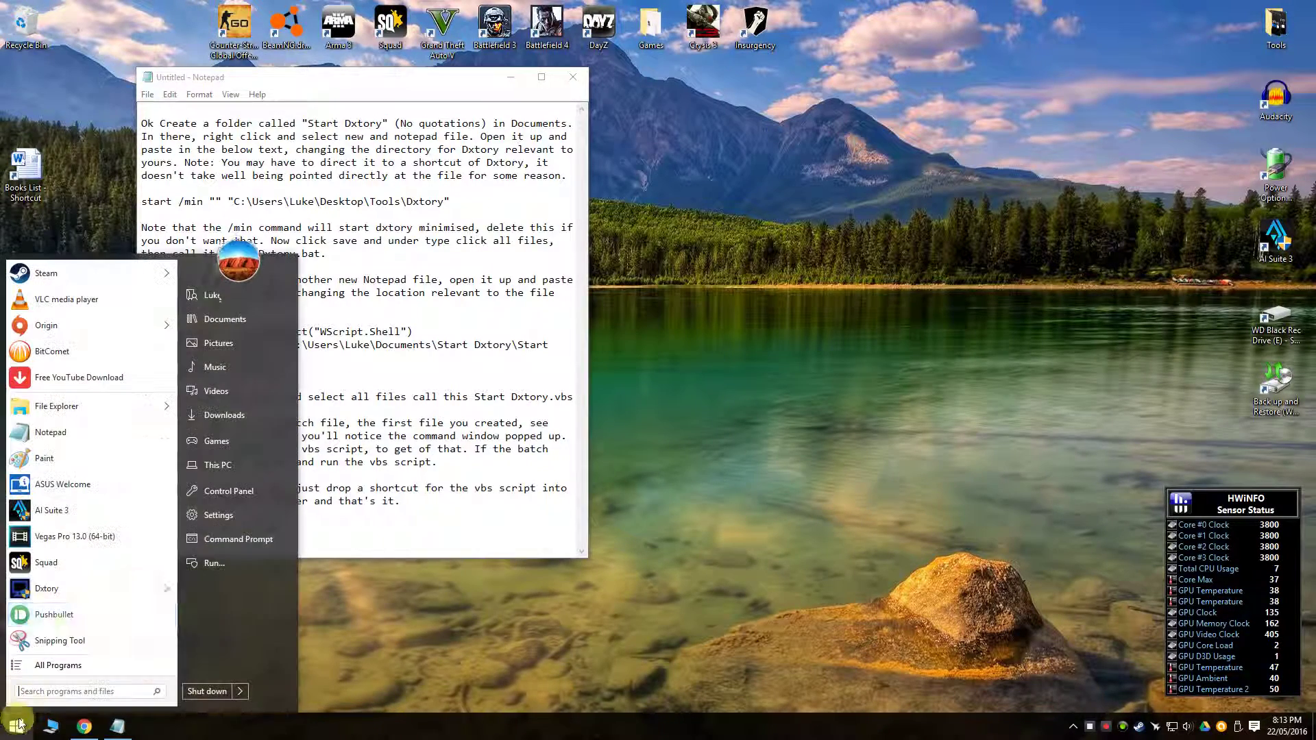
left_click(242, 332)
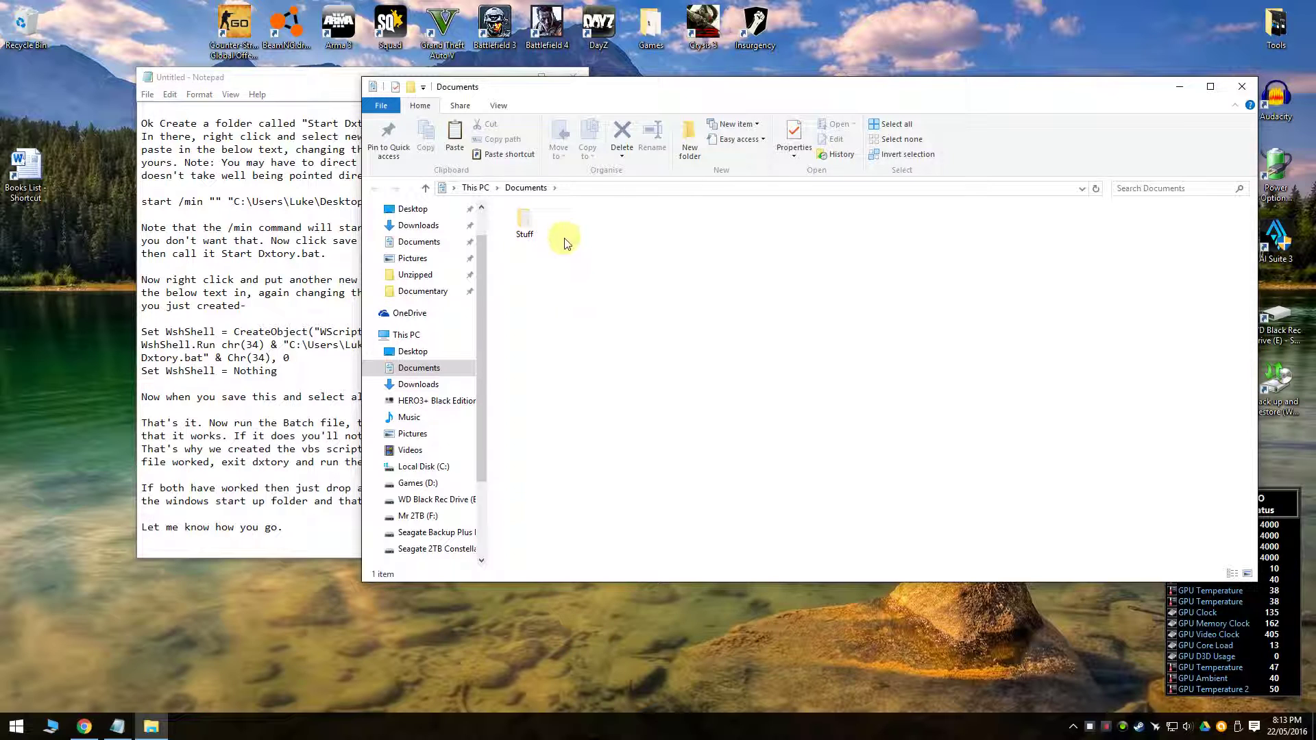
right_click(550, 294)
mouse_move(662, 458)
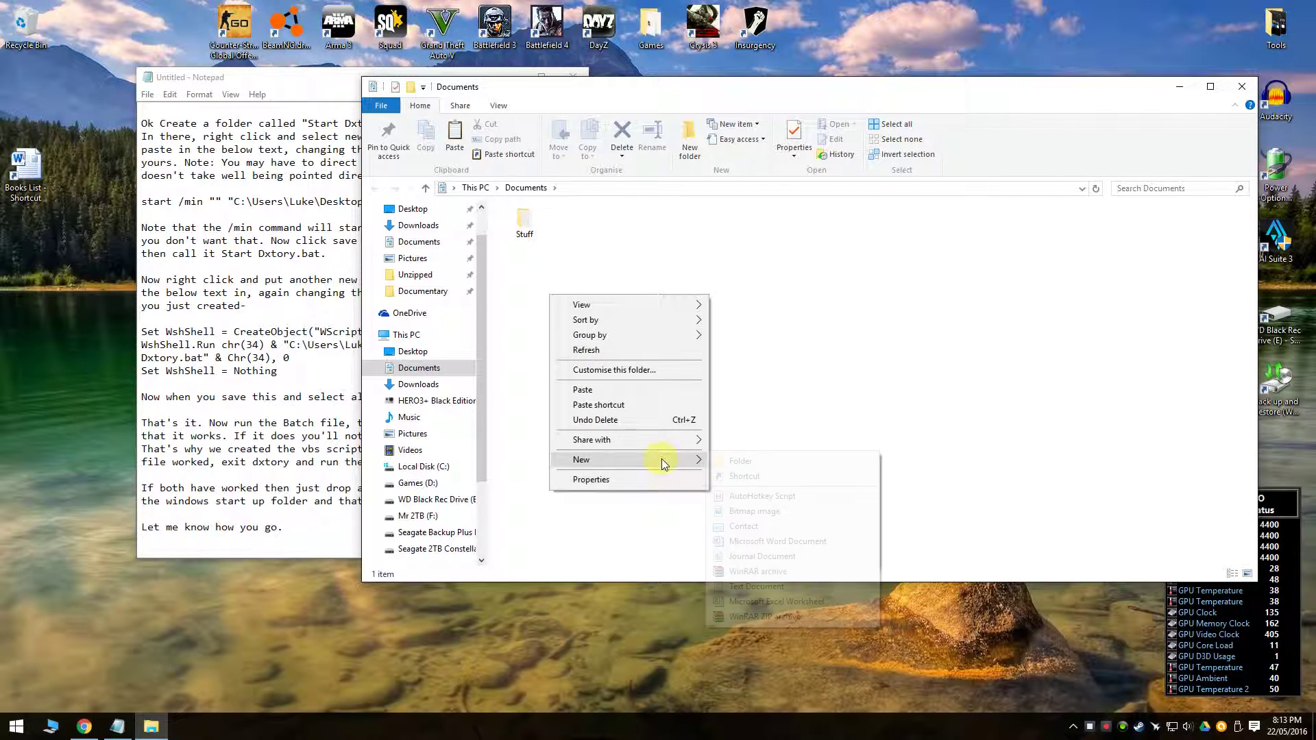
left_click(743, 461)
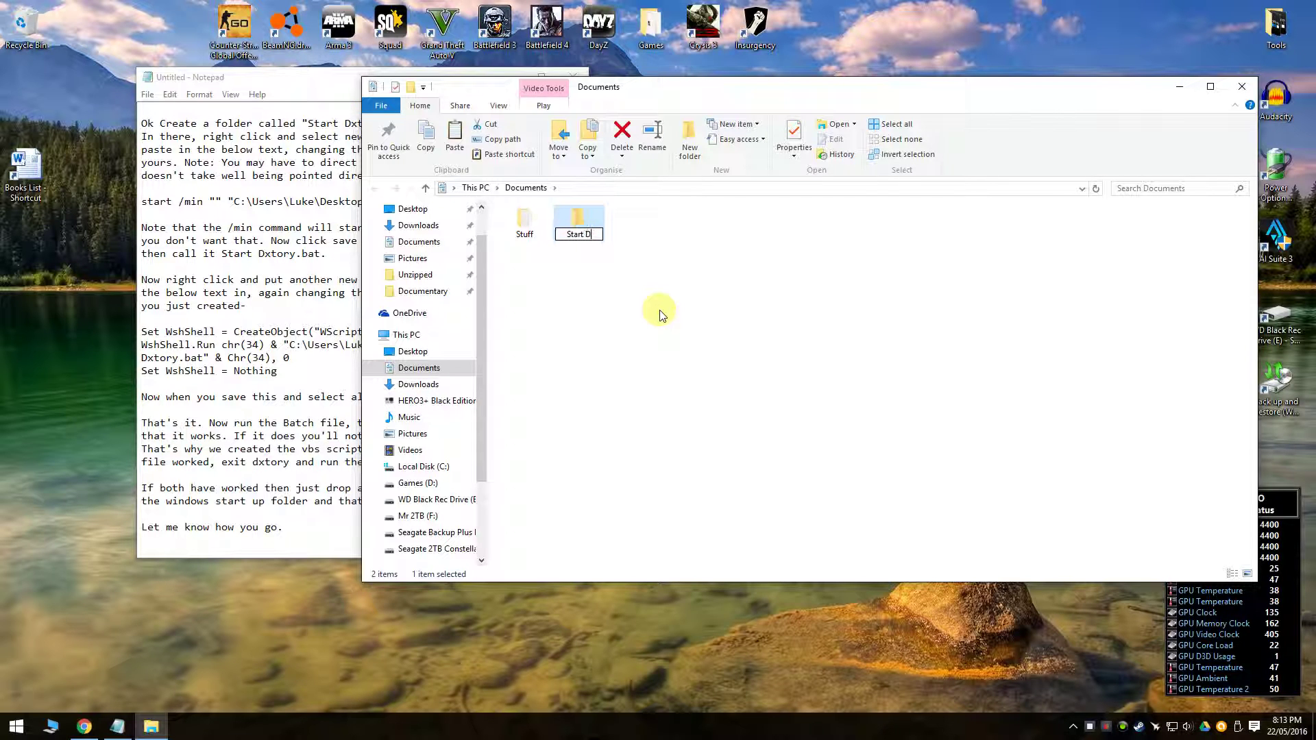
type("Start Dxtory")
key("Return")
key("Return")
- Arrange the Explorer window and the instructions note side by side
left_click_drag(787, 98, 818, 102)
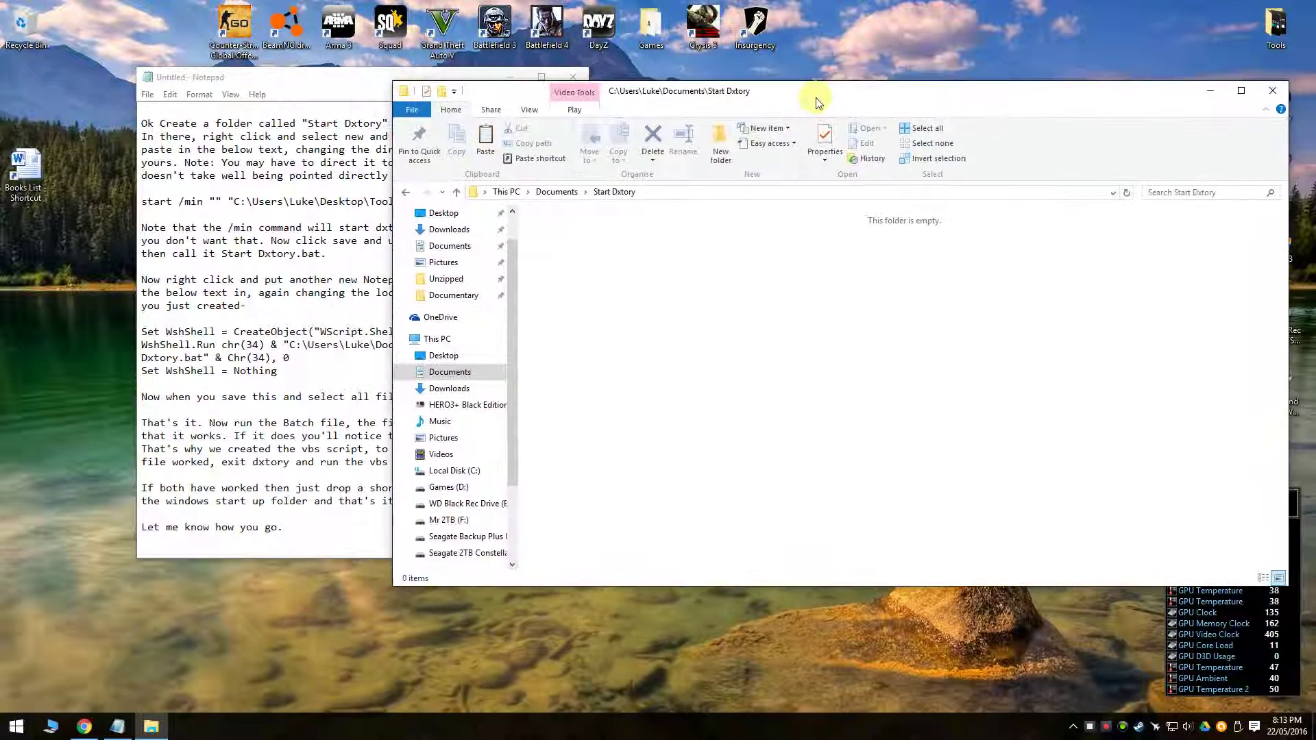
left_click_drag(310, 85, 198, 78)
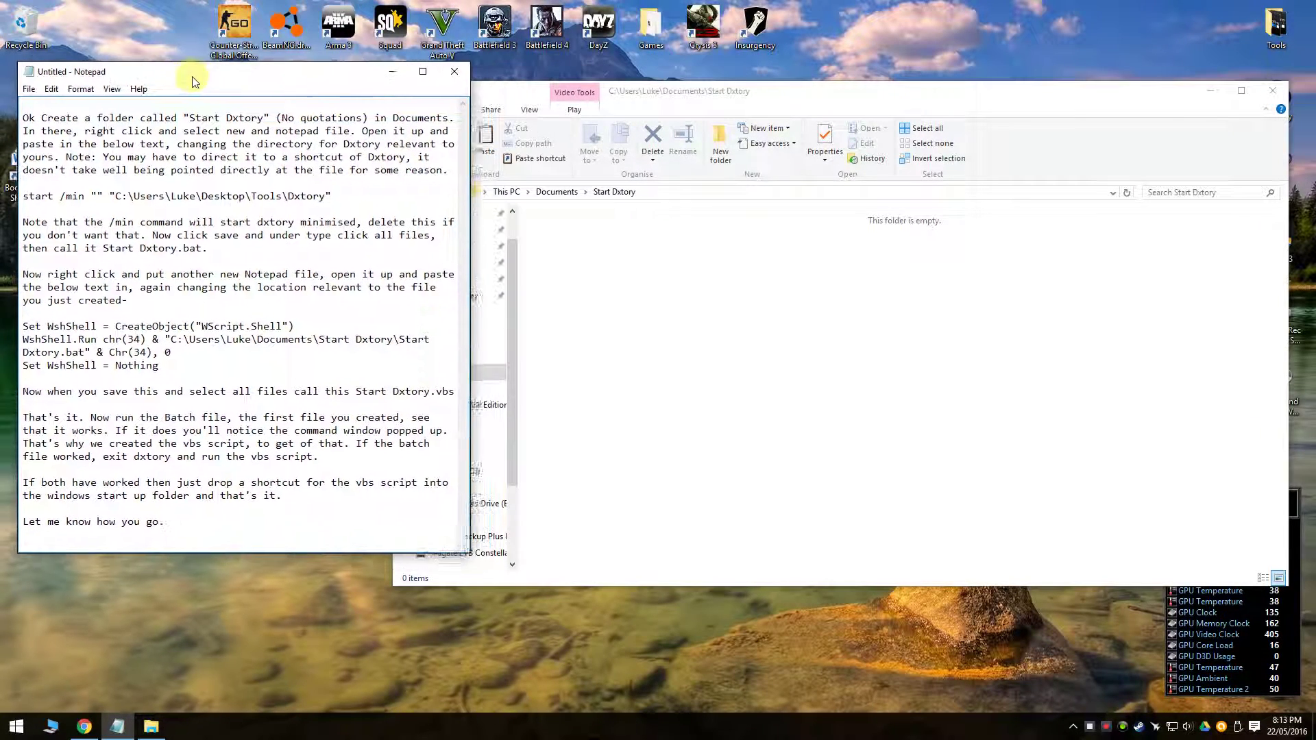
key("super")
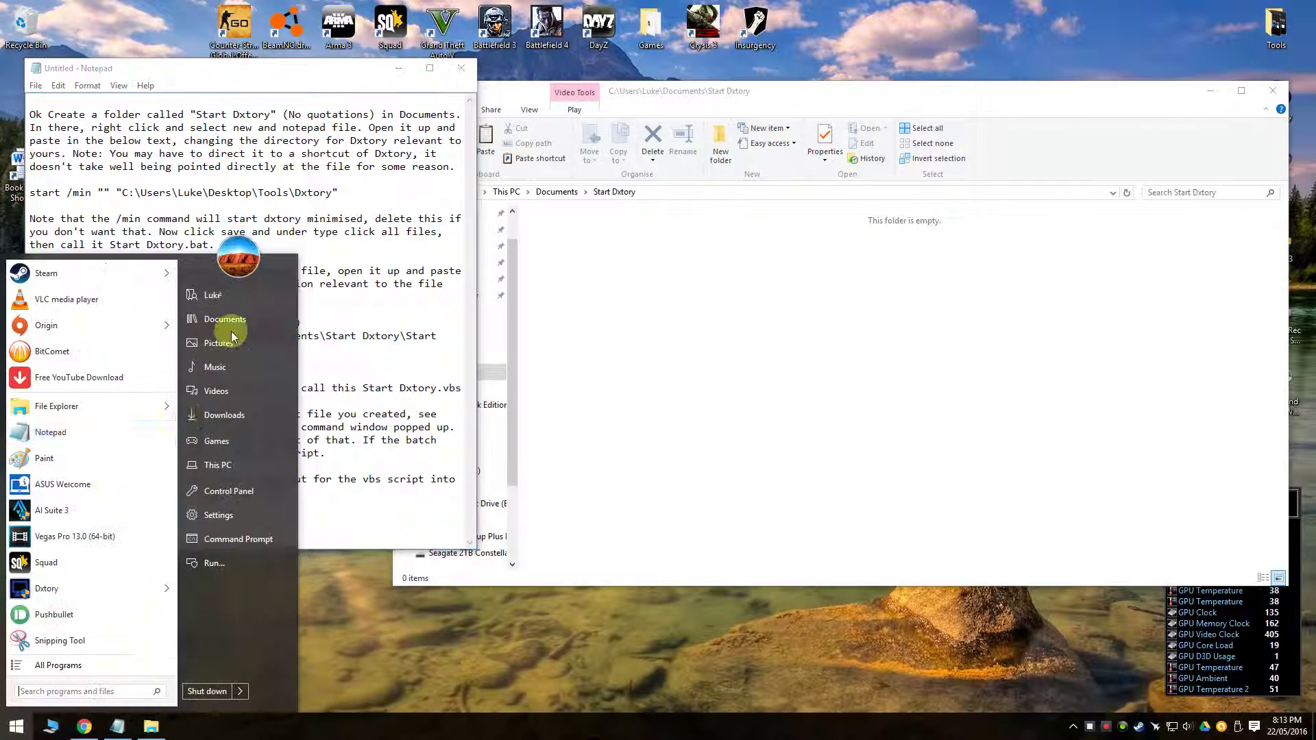
key("super")
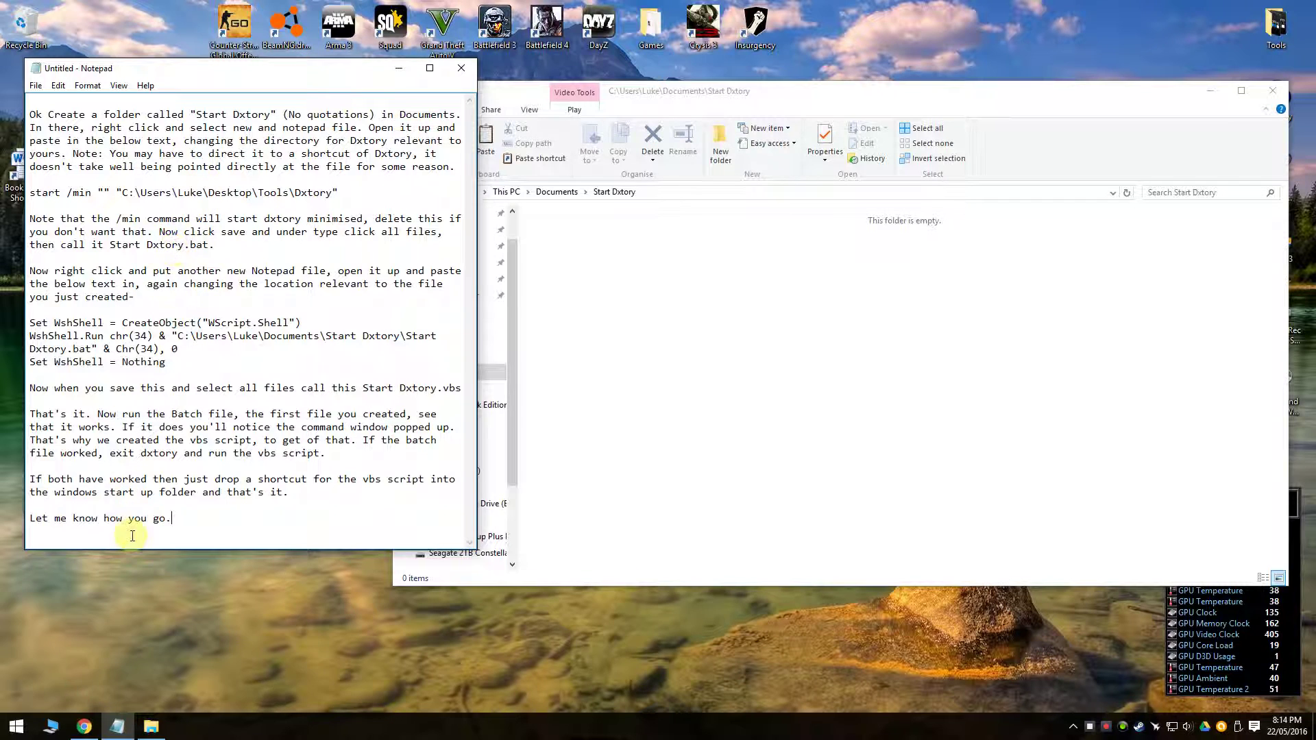
- Launch a new blank Notepad window from the Start search
left_click(16, 726)
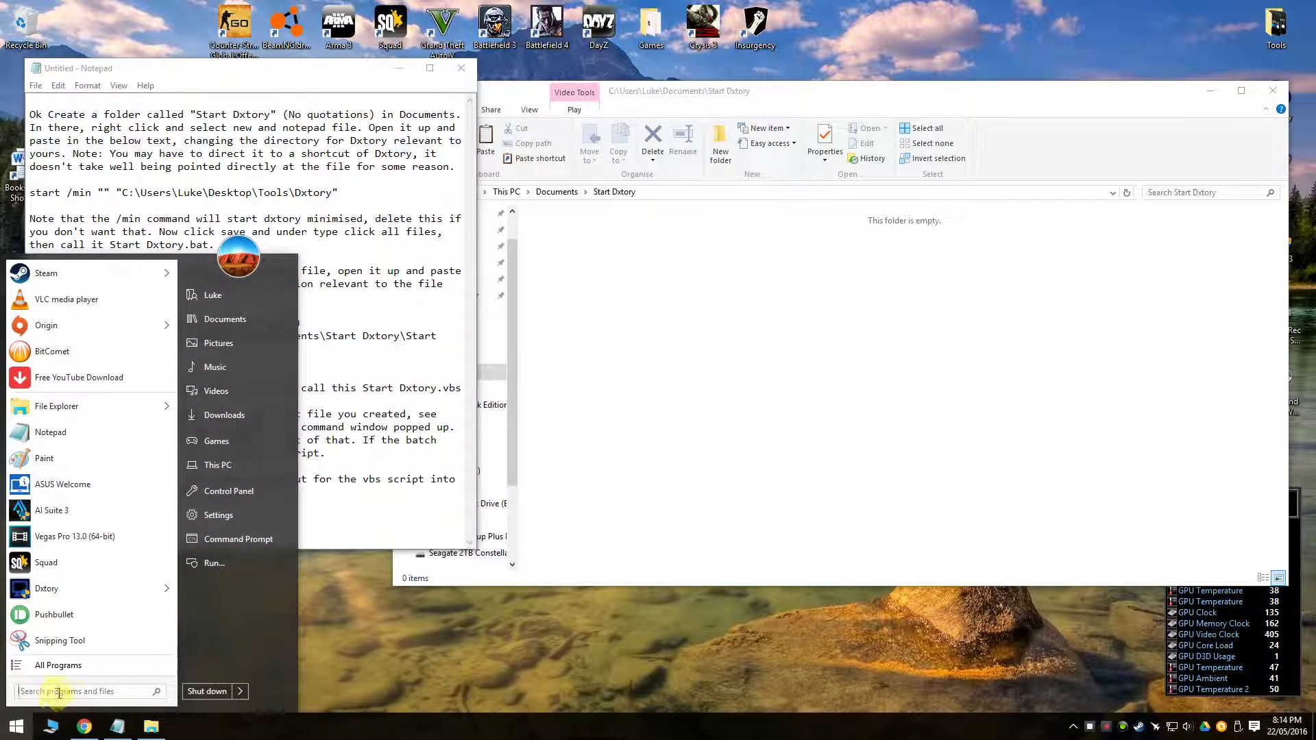
type("notepad")
key("Return")
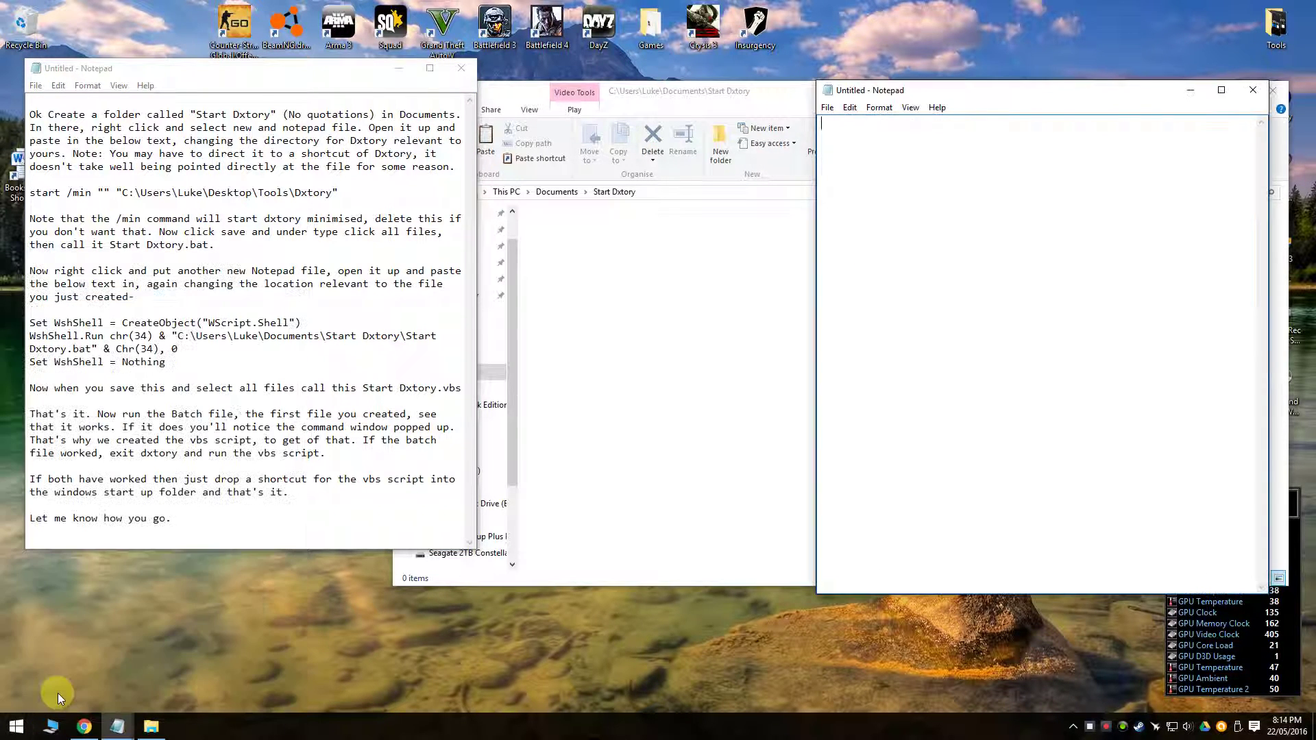
- Copy the start /min command line from the instructions and paste it into the new note
left_click(308, 201)
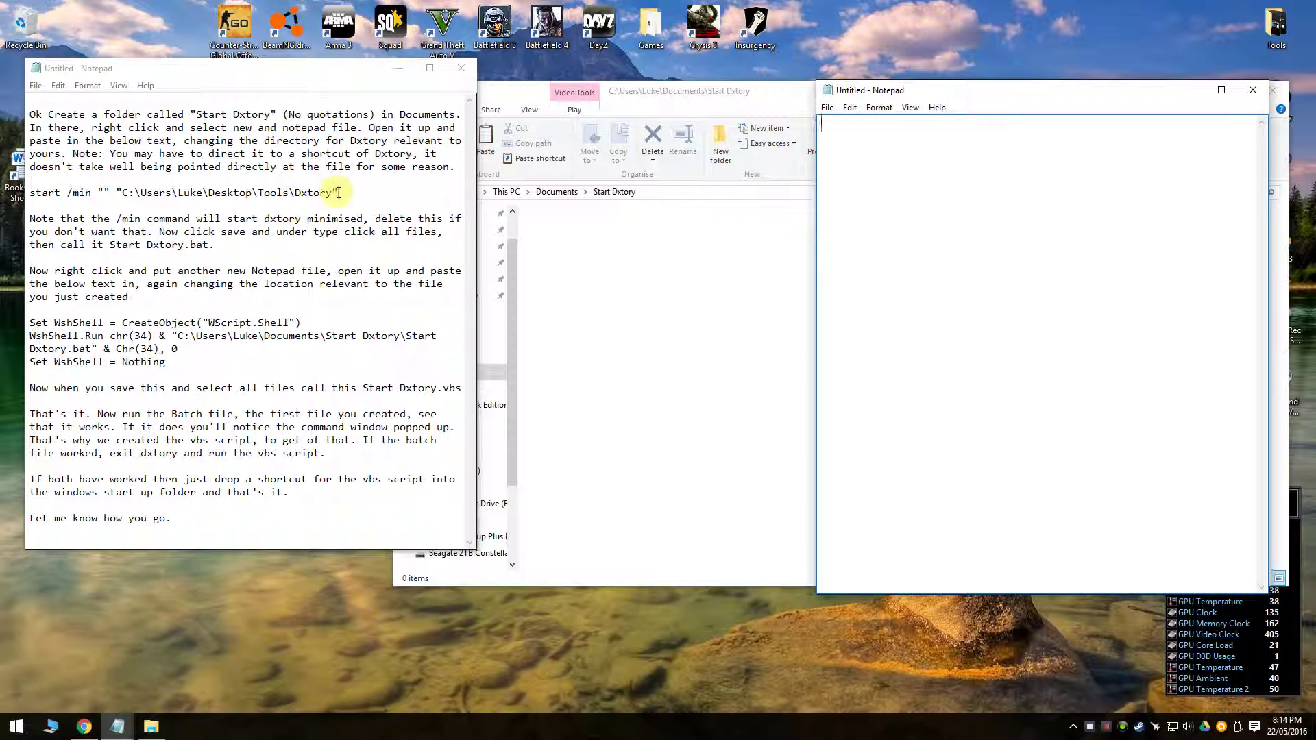
left_click_drag(338, 193, 35, 193)
right_click(48, 192)
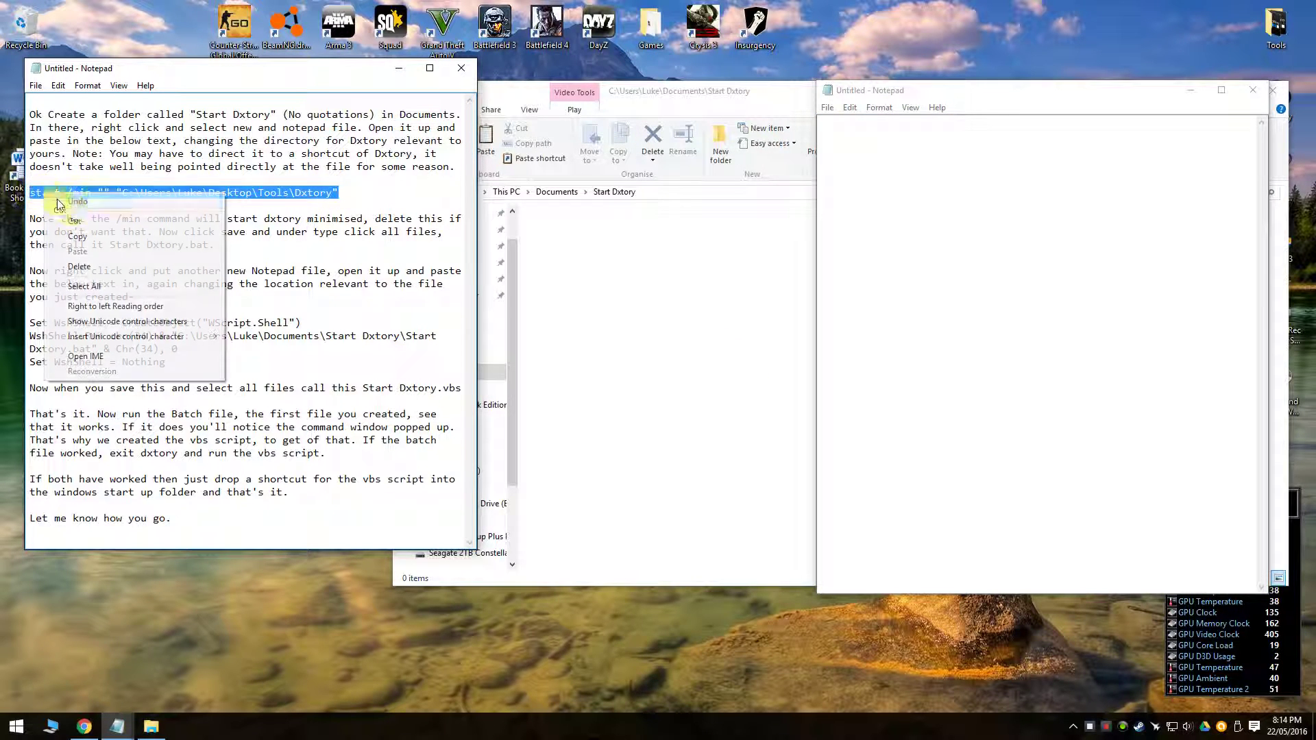
left_click(89, 236)
left_click(886, 133)
right_click(886, 132)
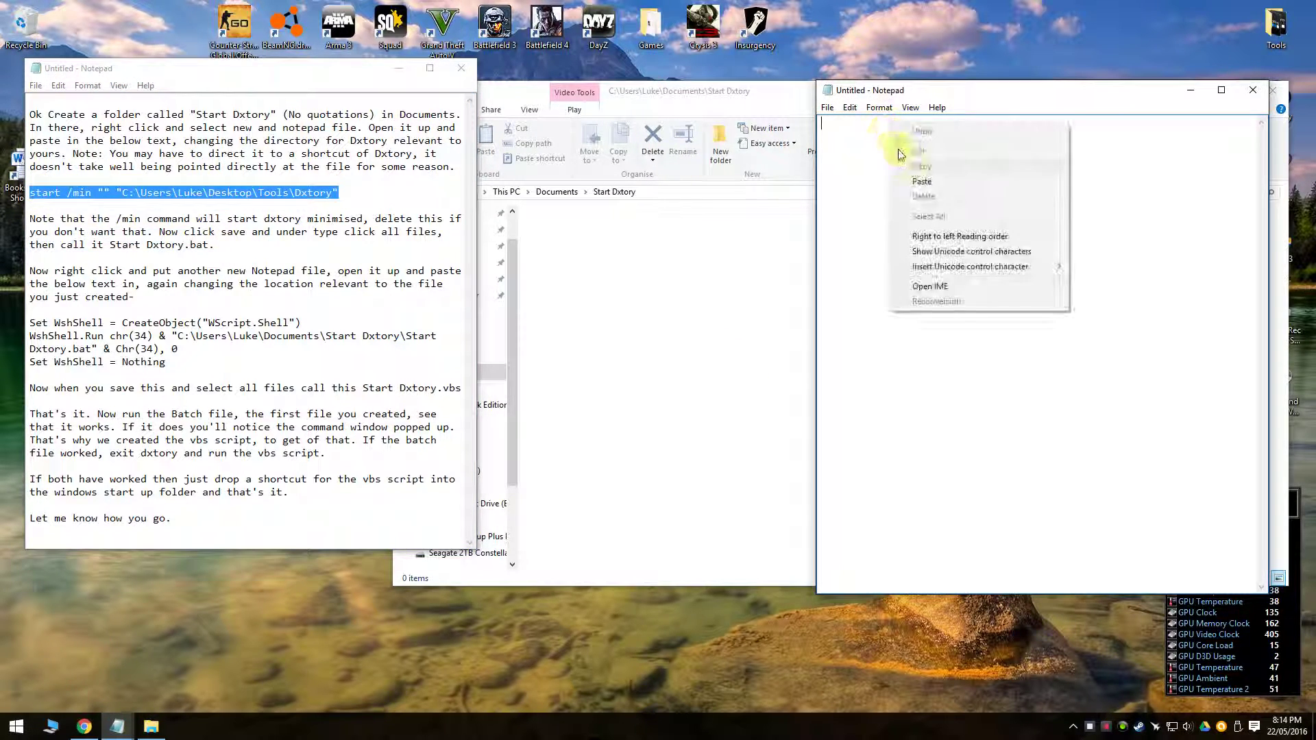
left_click(912, 183)
- Reposition the new note, check the quoted Dxtory path, and select the desktop Tools folder
left_click_drag(987, 96, 874, 107)
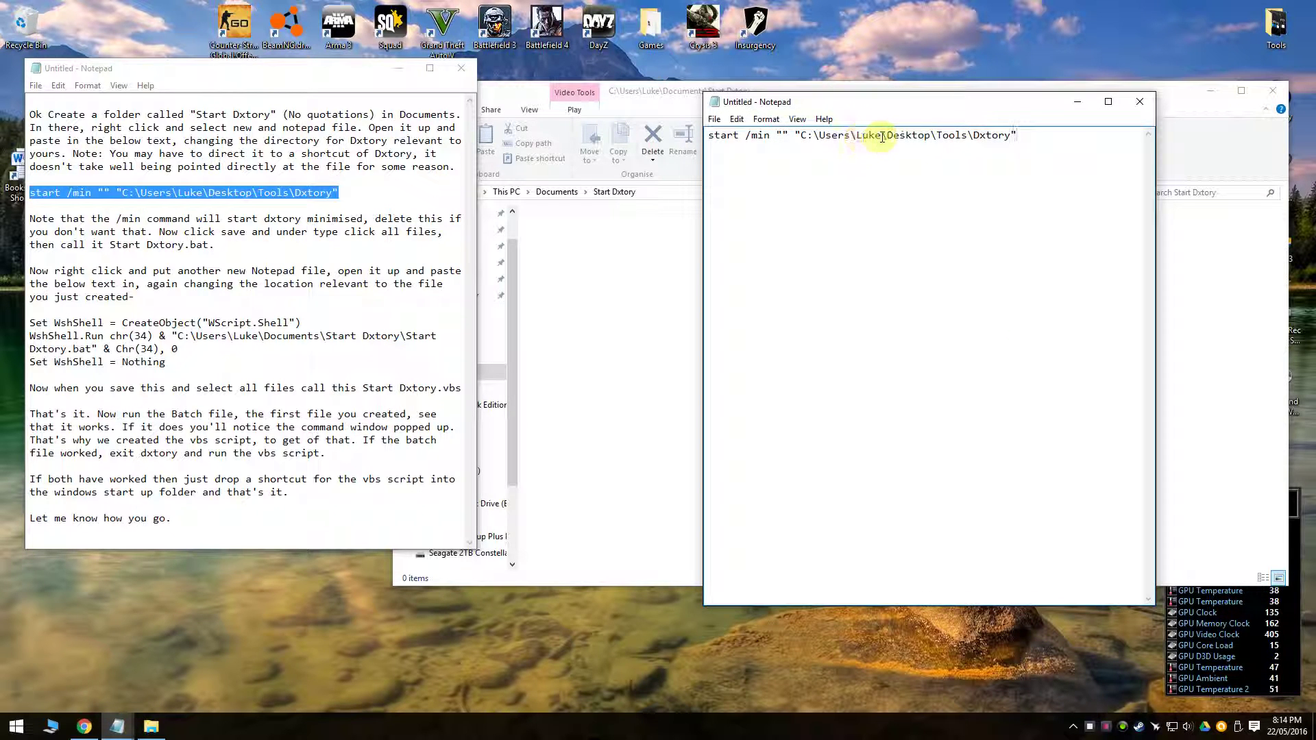
double_click(883, 137)
left_click(877, 156)
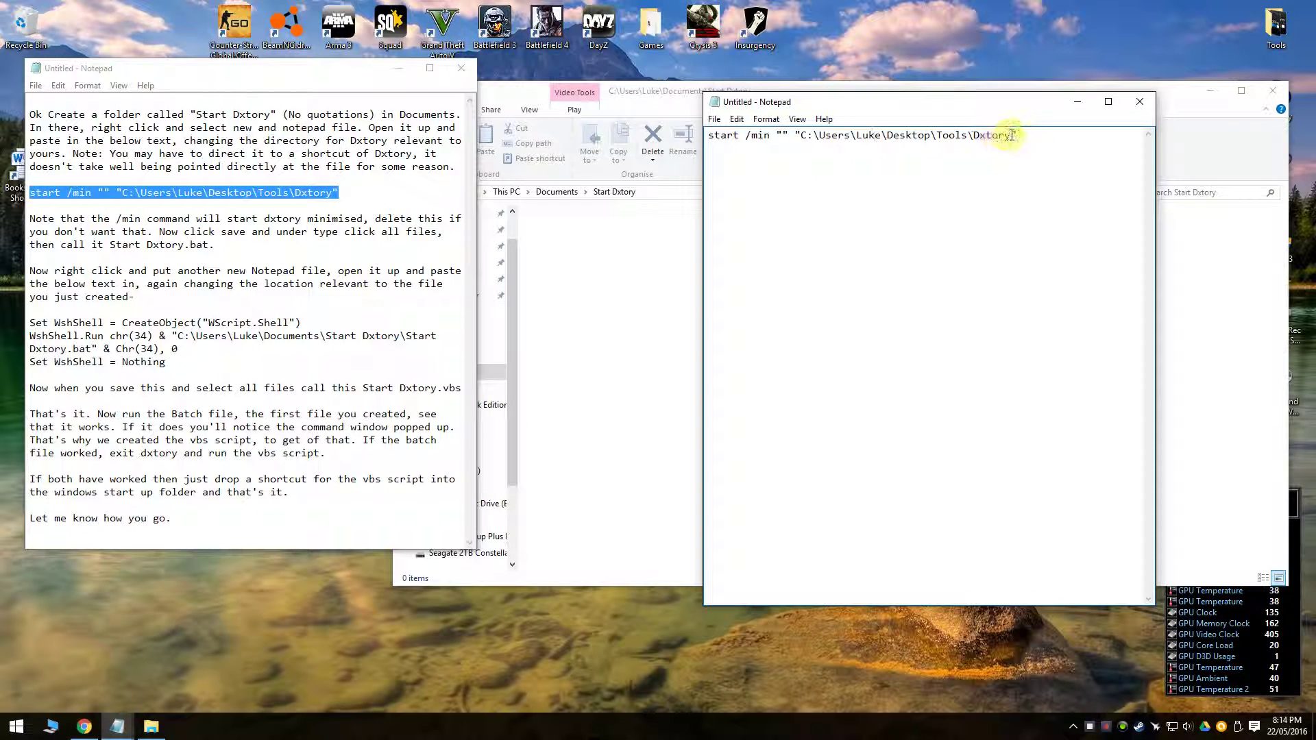
left_click_drag(996, 113, 889, 133)
left_click_drag(685, 157, 916, 153)
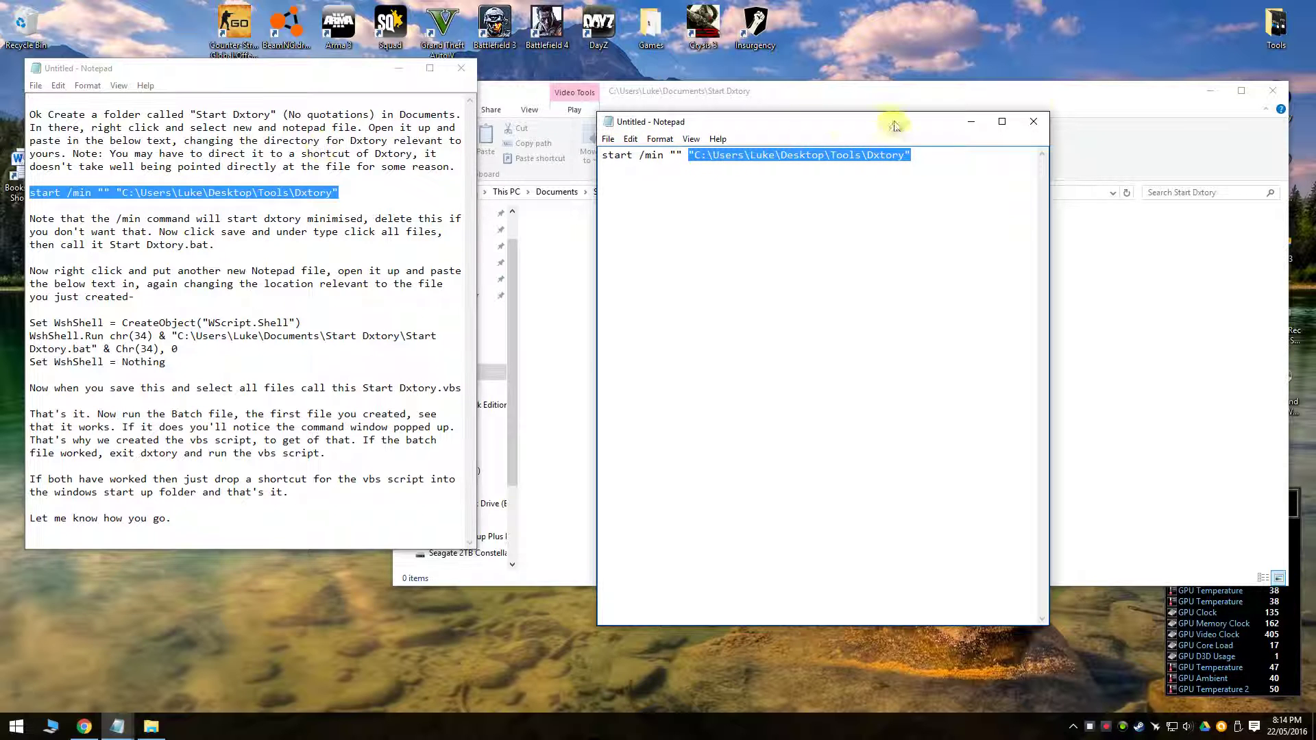
left_click(1273, 30)
- Open the desktop Tools folder to locate the Dxtory shortcut, then close it
double_click(1273, 30)
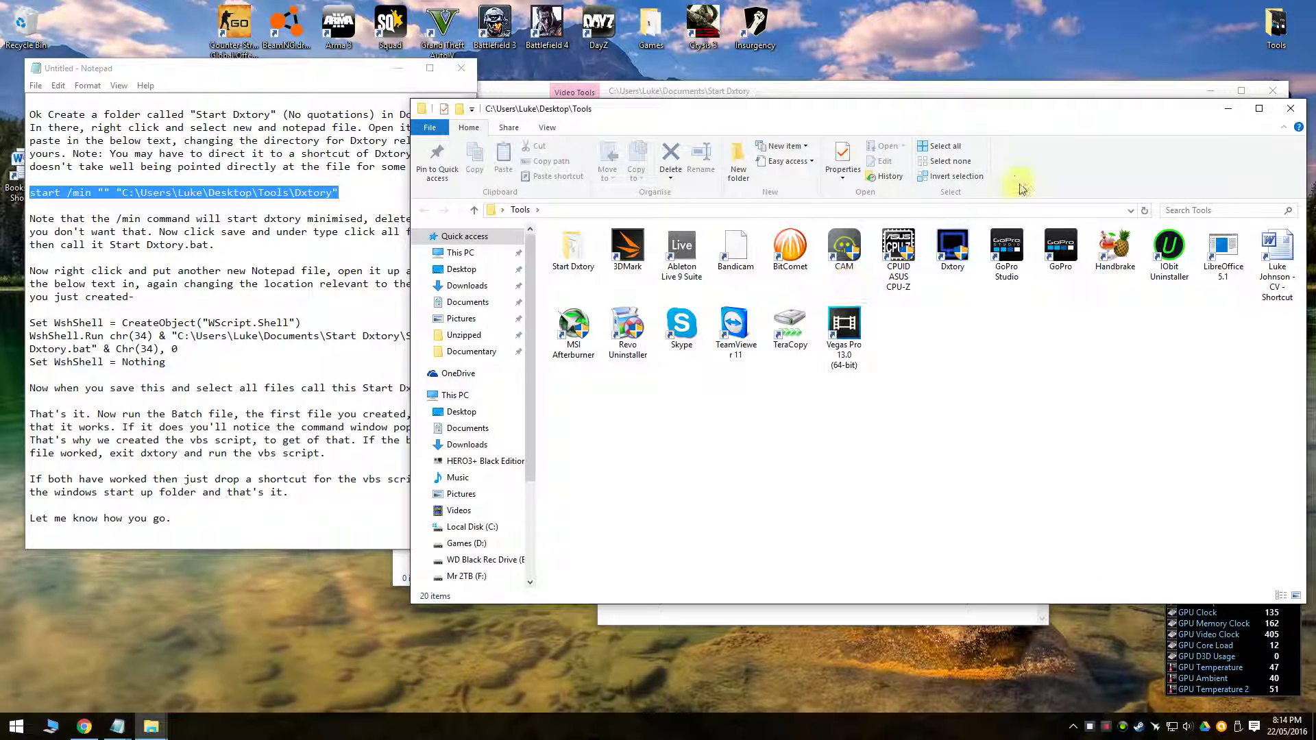
left_click(1260, 108)
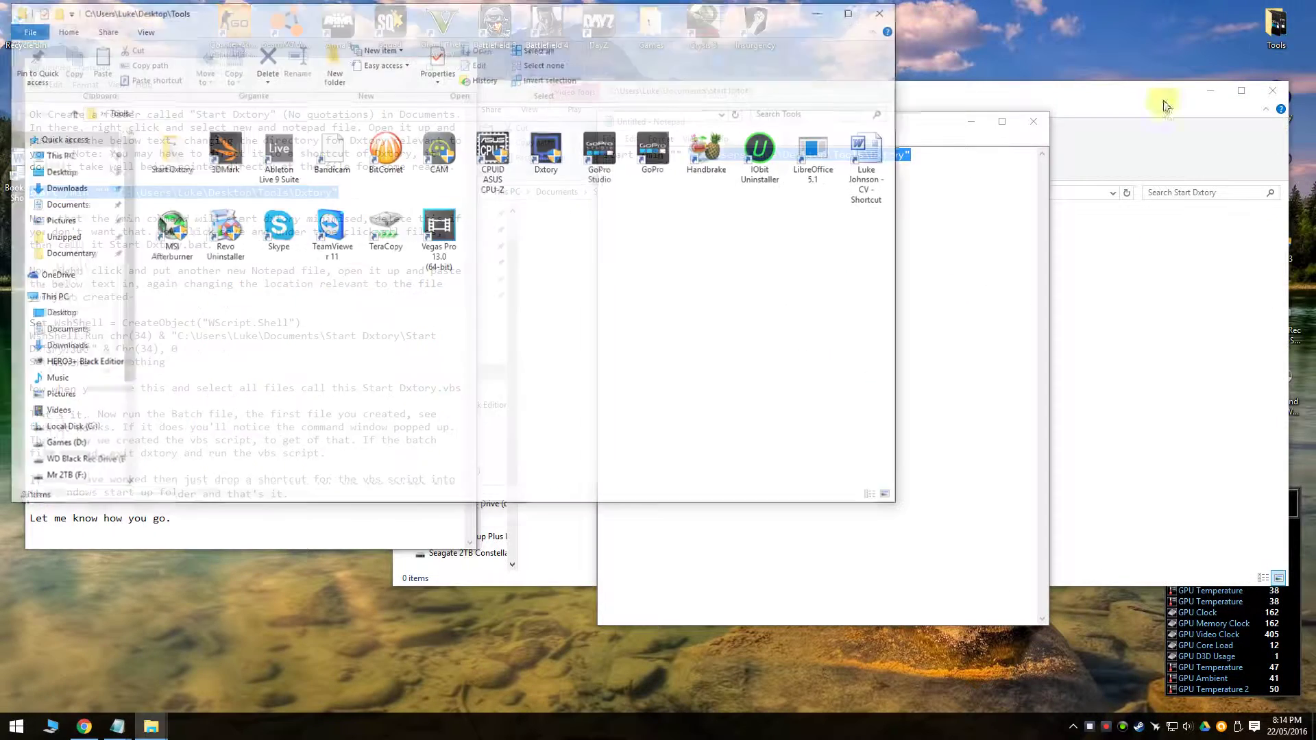
left_click_drag(542, 16, 668, 82)
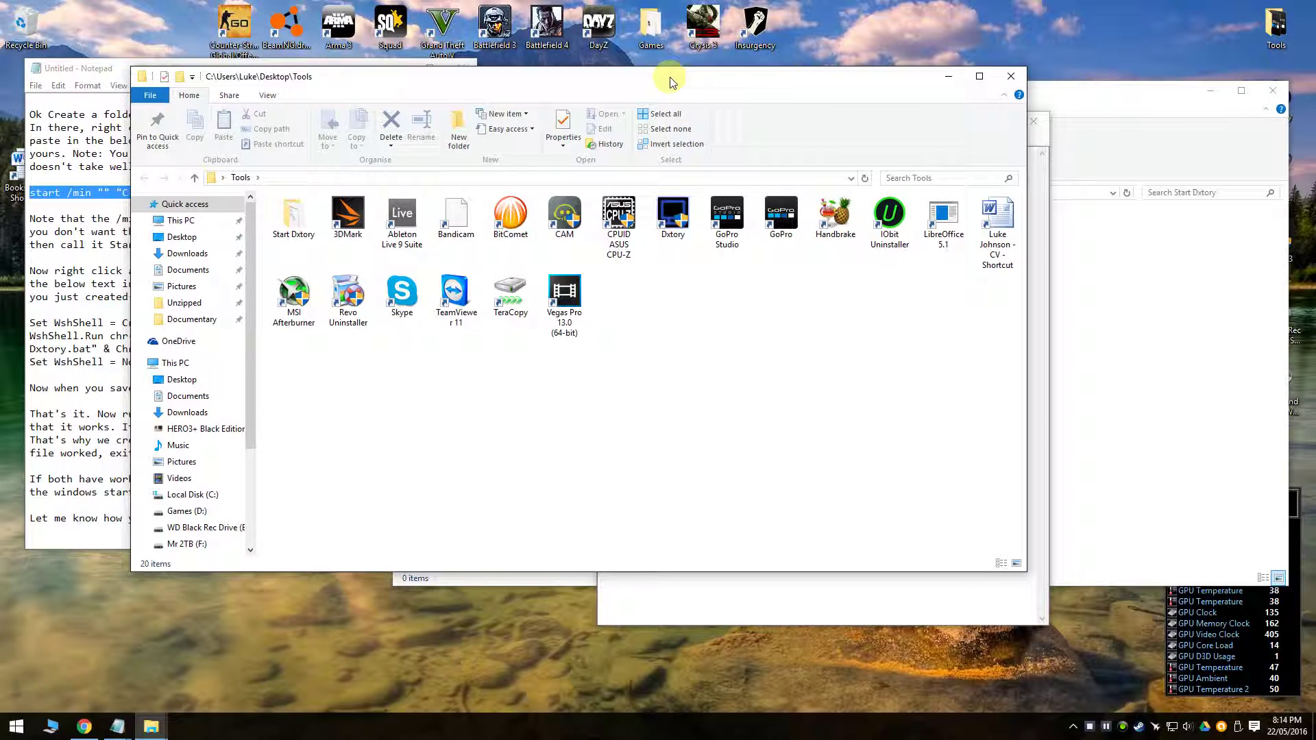
left_click(676, 225)
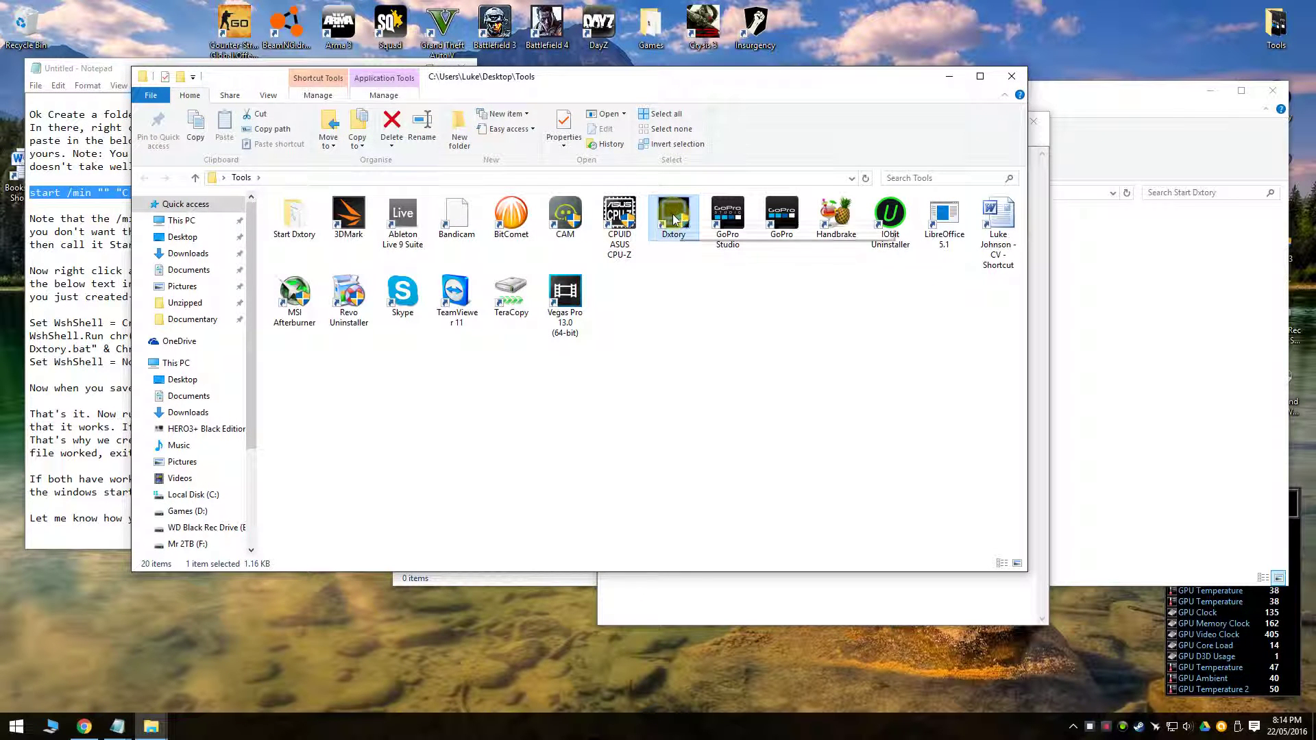
left_click(1008, 79)
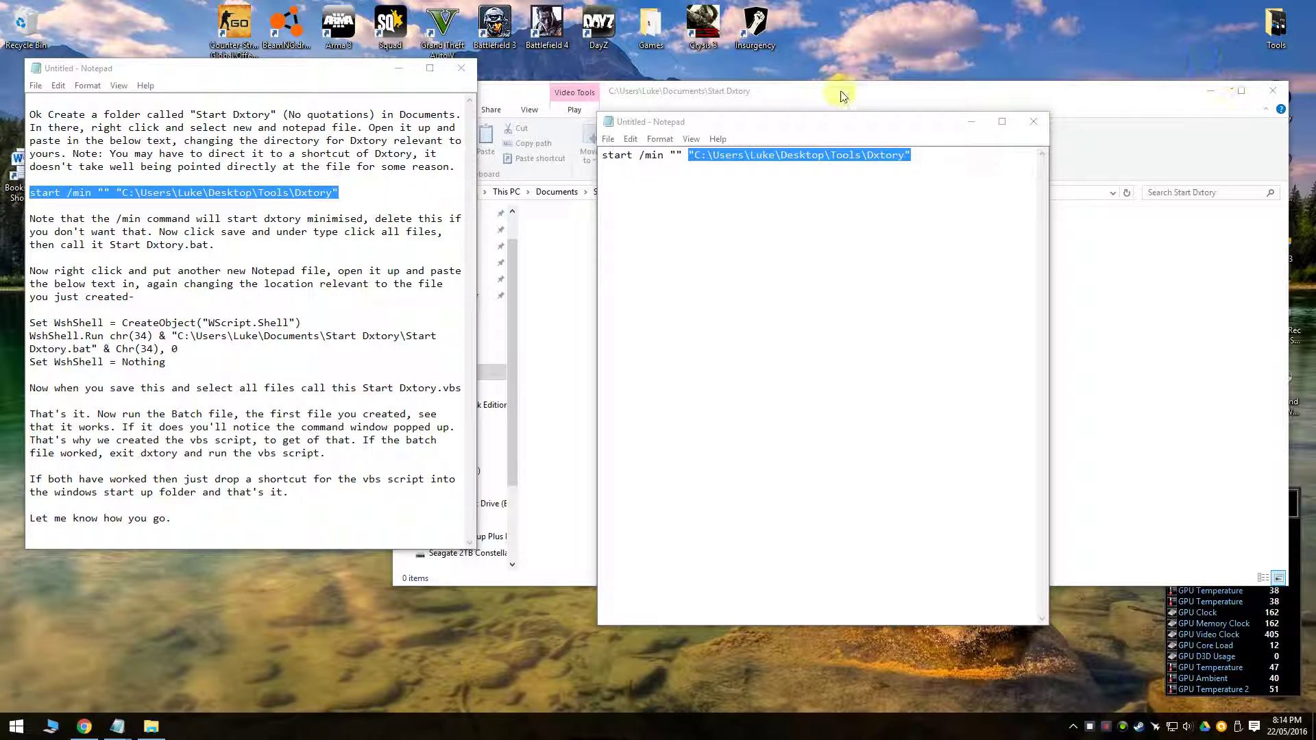
- Return to Documents, reopen Start Dxtory, and close the Explorer window
left_click_drag(831, 128, 1002, 190)
left_click(775, 91)
left_click(456, 192)
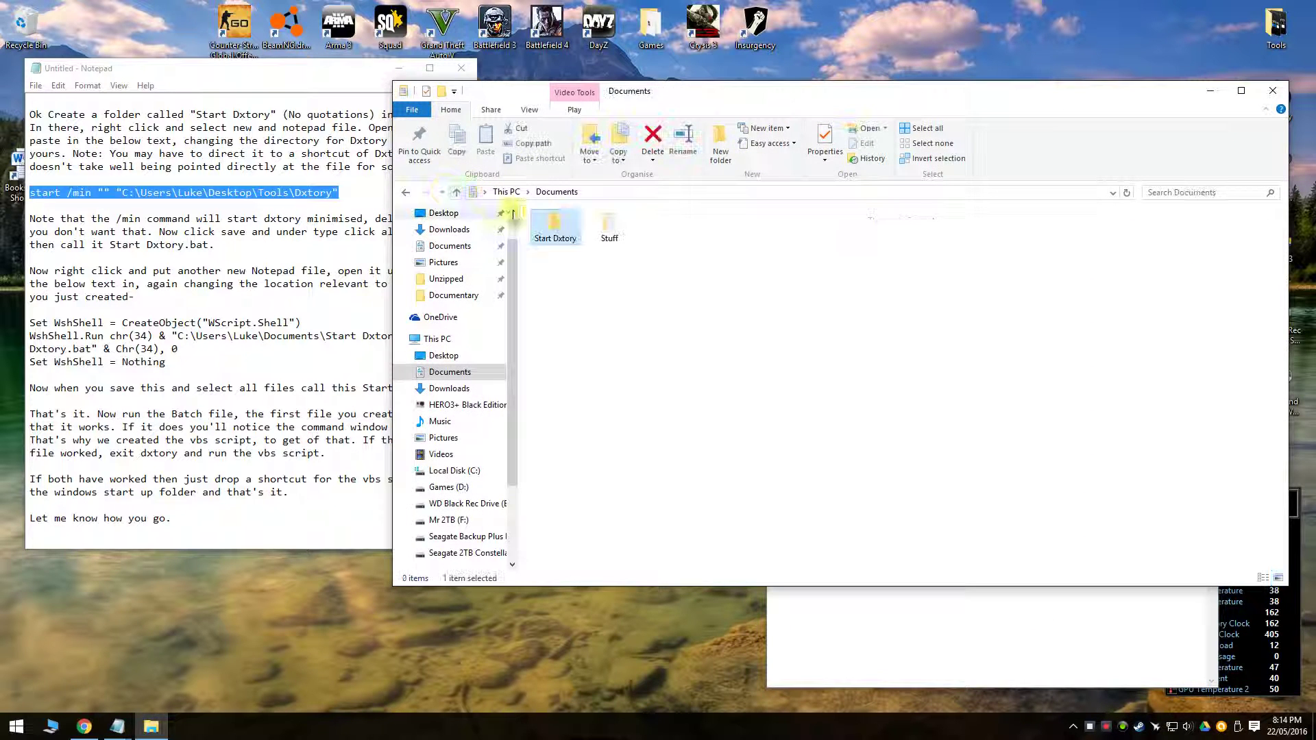
left_click(676, 260)
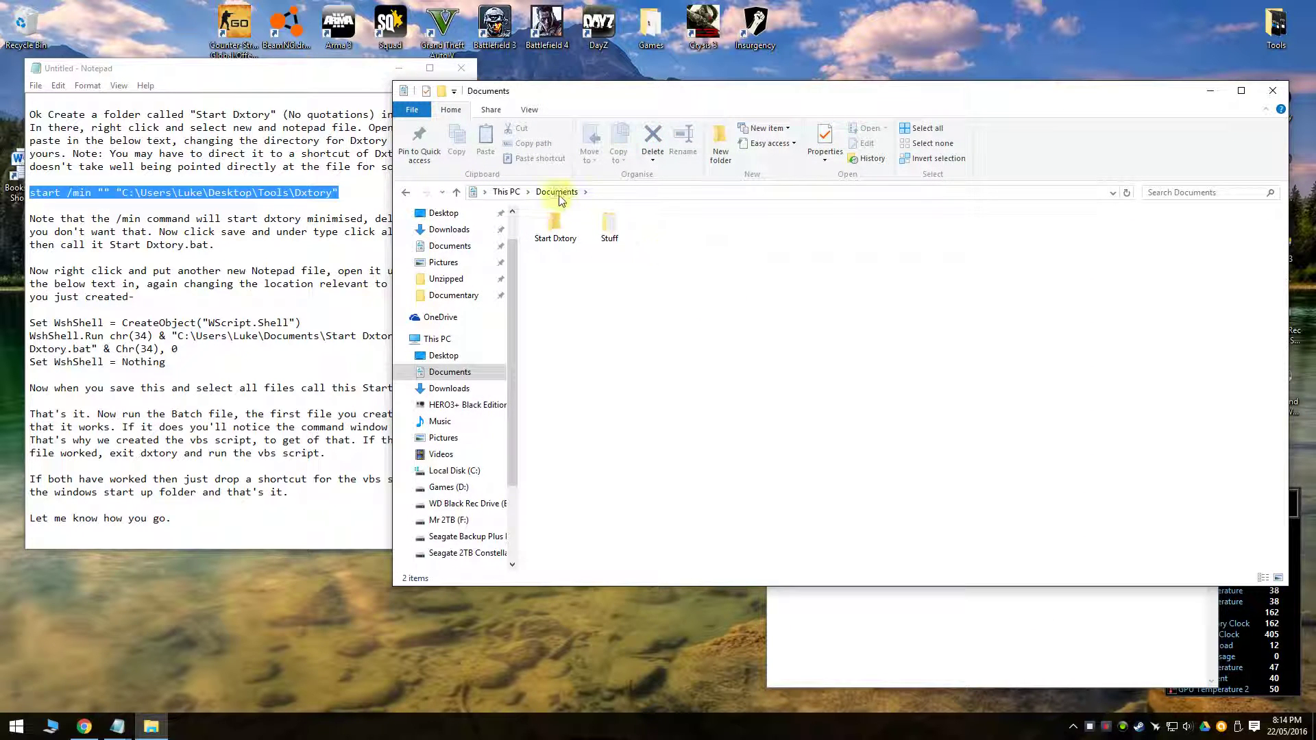
double_click(554, 235)
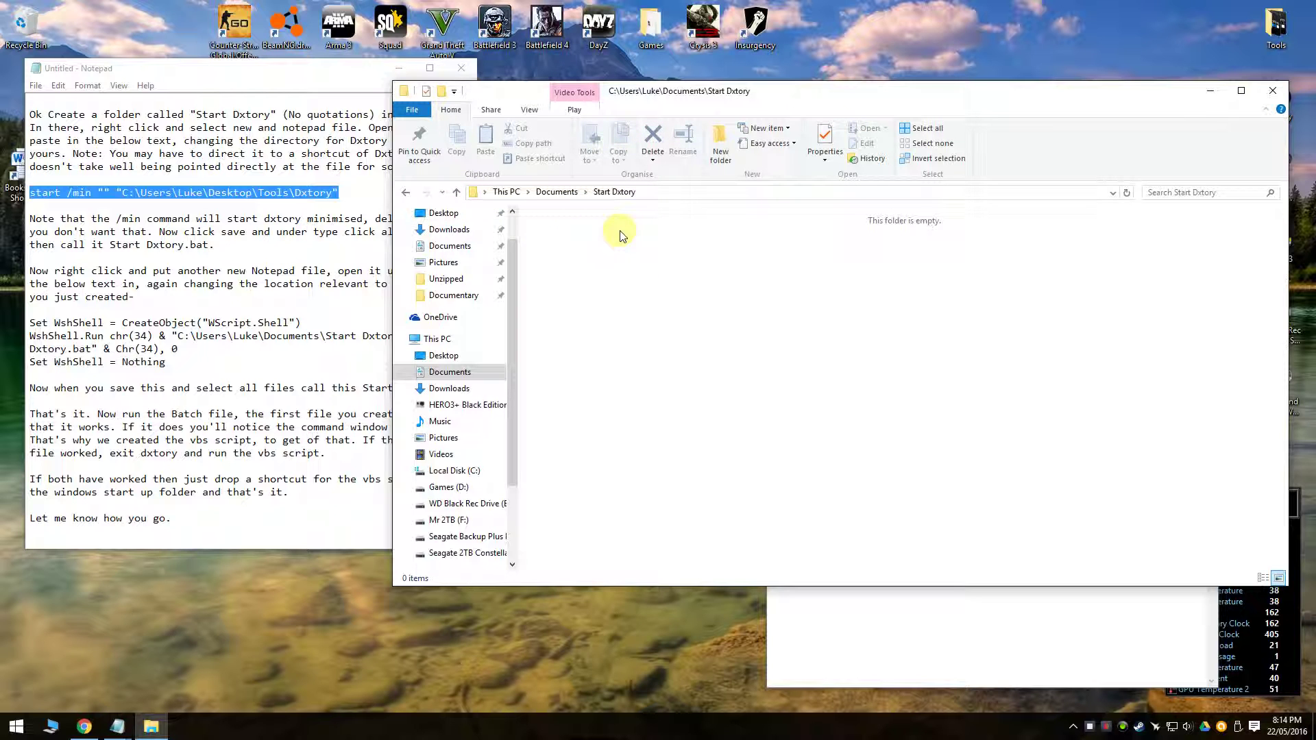
left_click_drag(821, 89, 747, 98)
left_click_drag(836, 110, 754, 110)
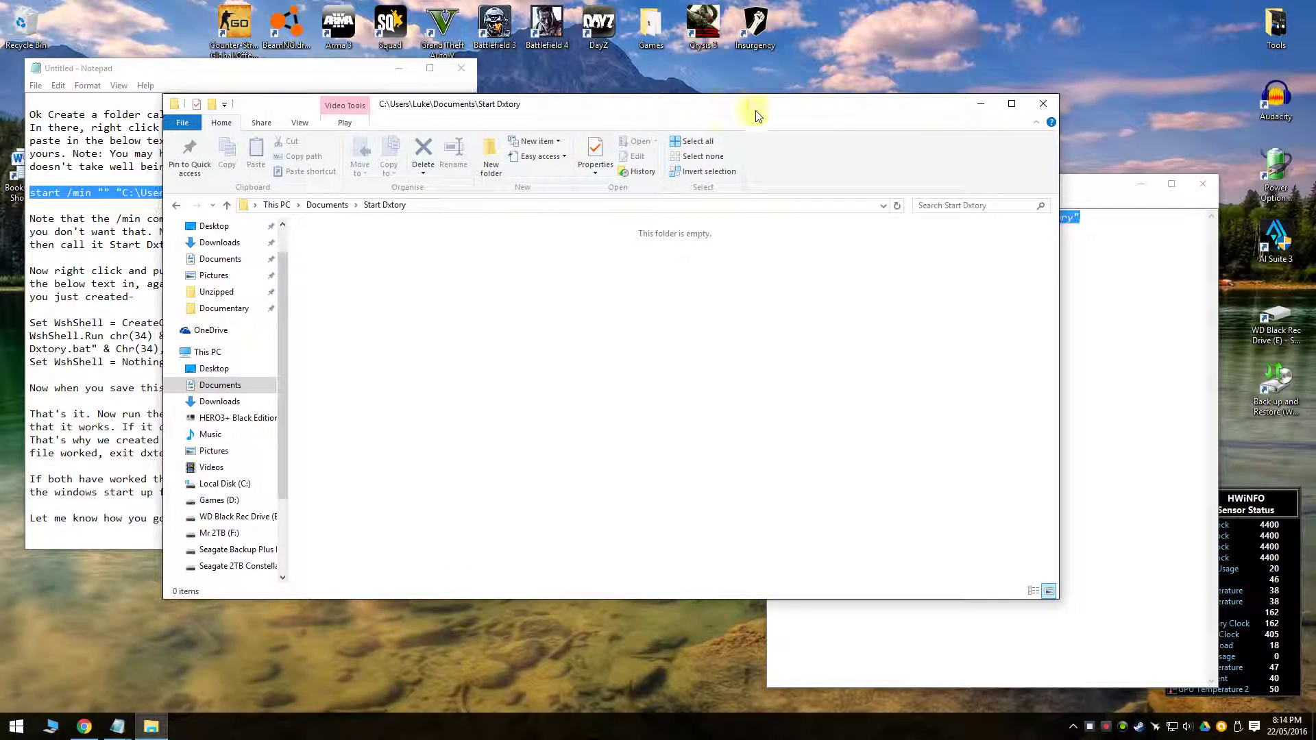
left_click(1039, 105)
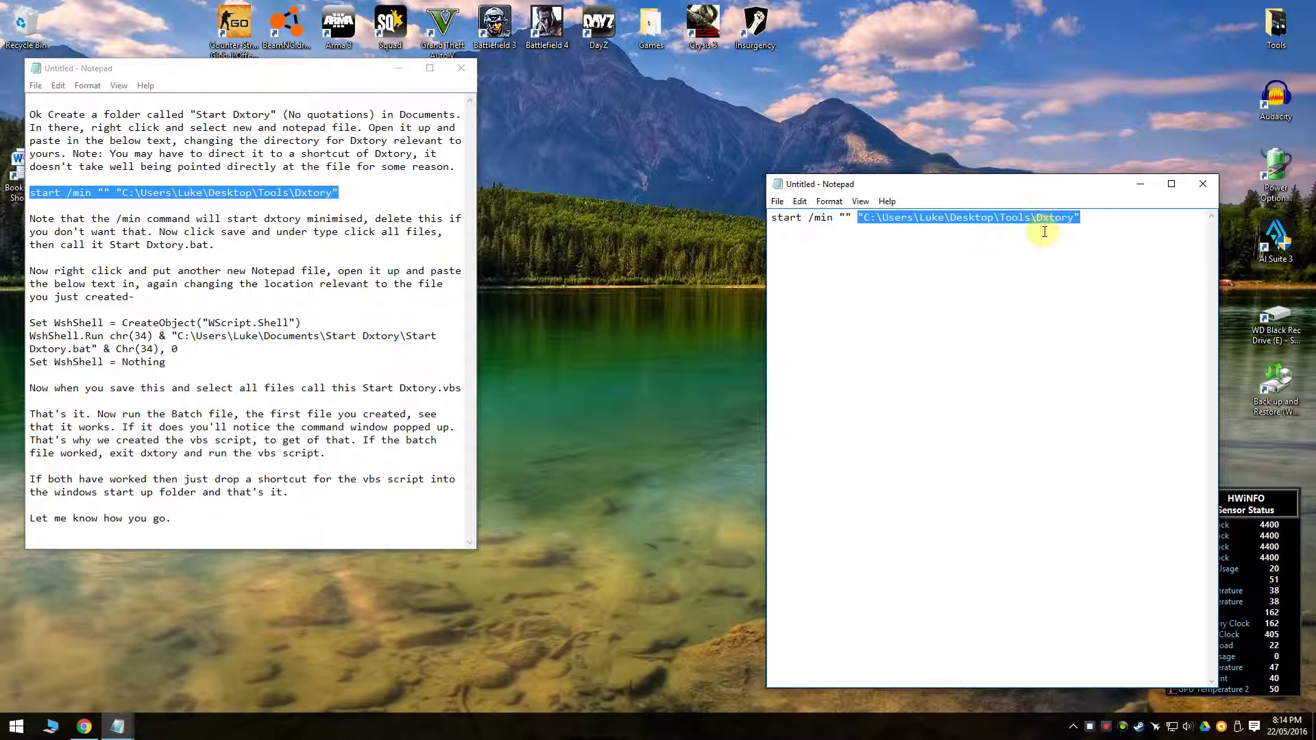
- Open Save As for the new note, choose All Files type, and browse to Documents\Start Dxtory
left_click_drag(905, 184, 865, 147)
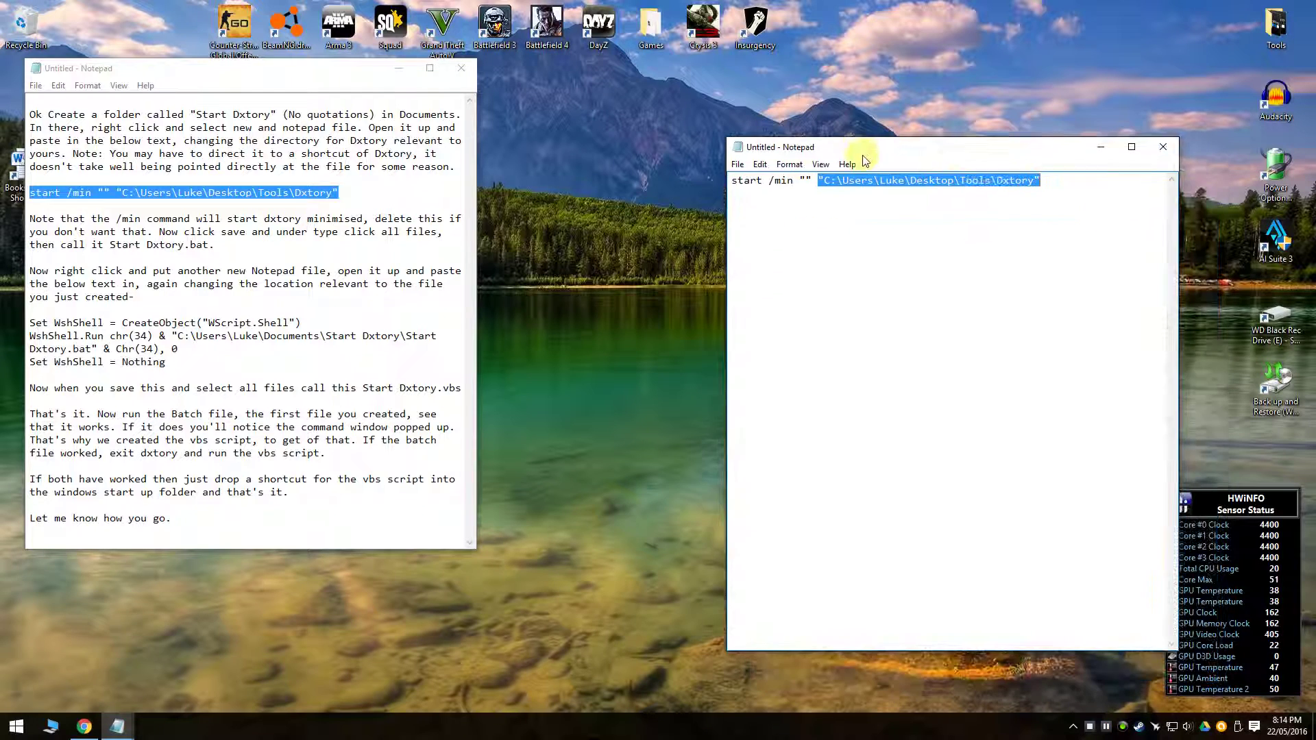
left_click(738, 165)
left_click(917, 157)
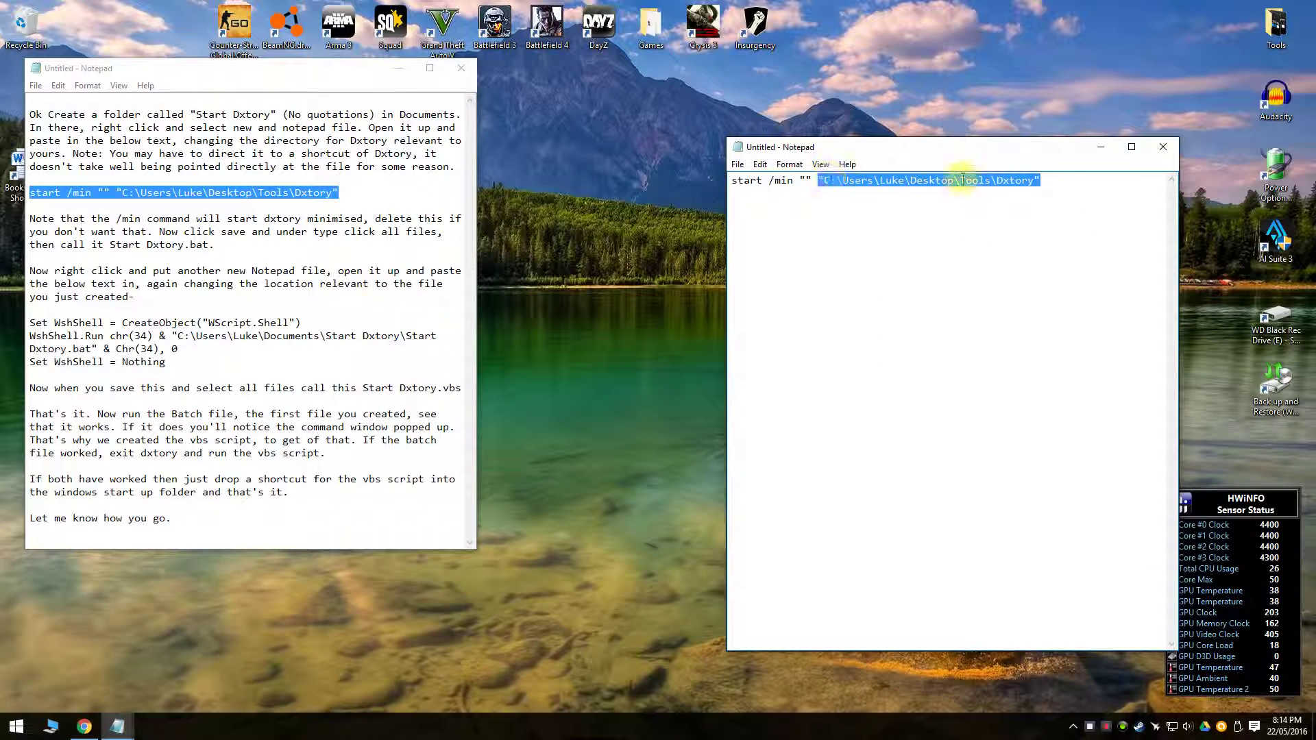
left_click(738, 165)
left_click(759, 225)
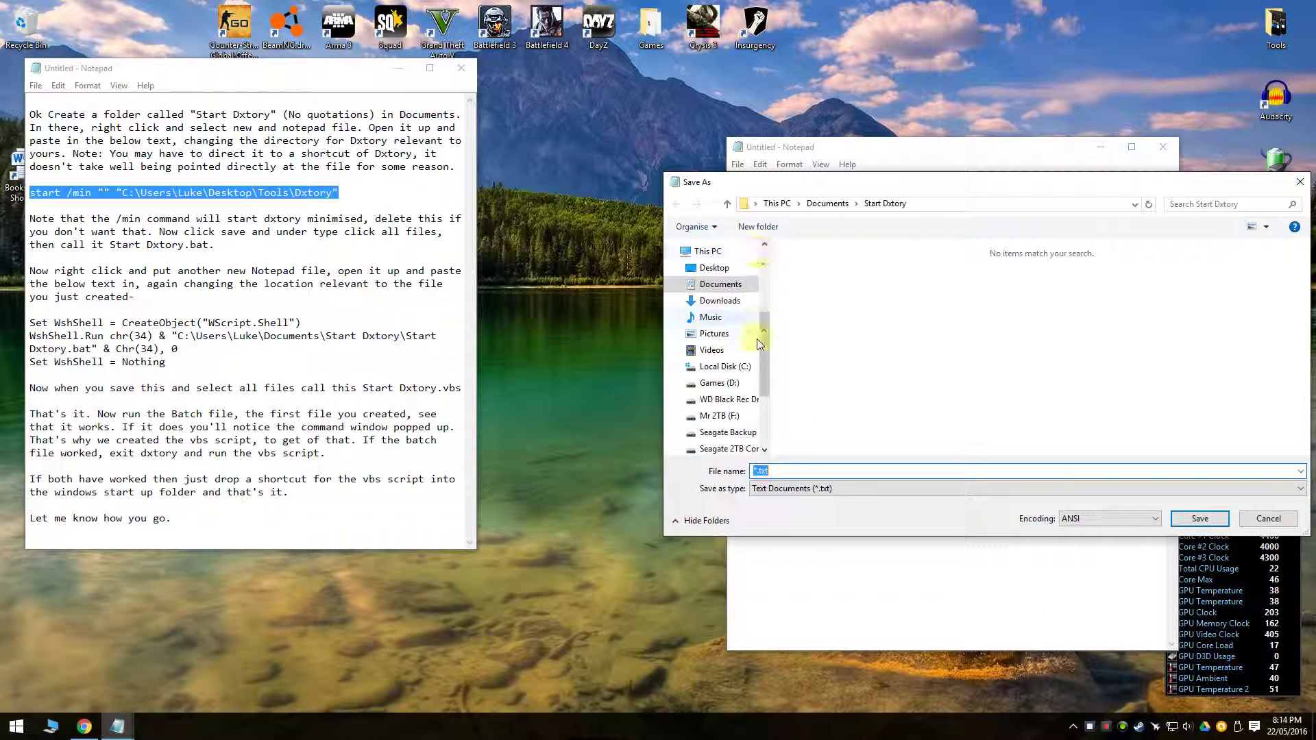
left_click(815, 489)
left_click(823, 509)
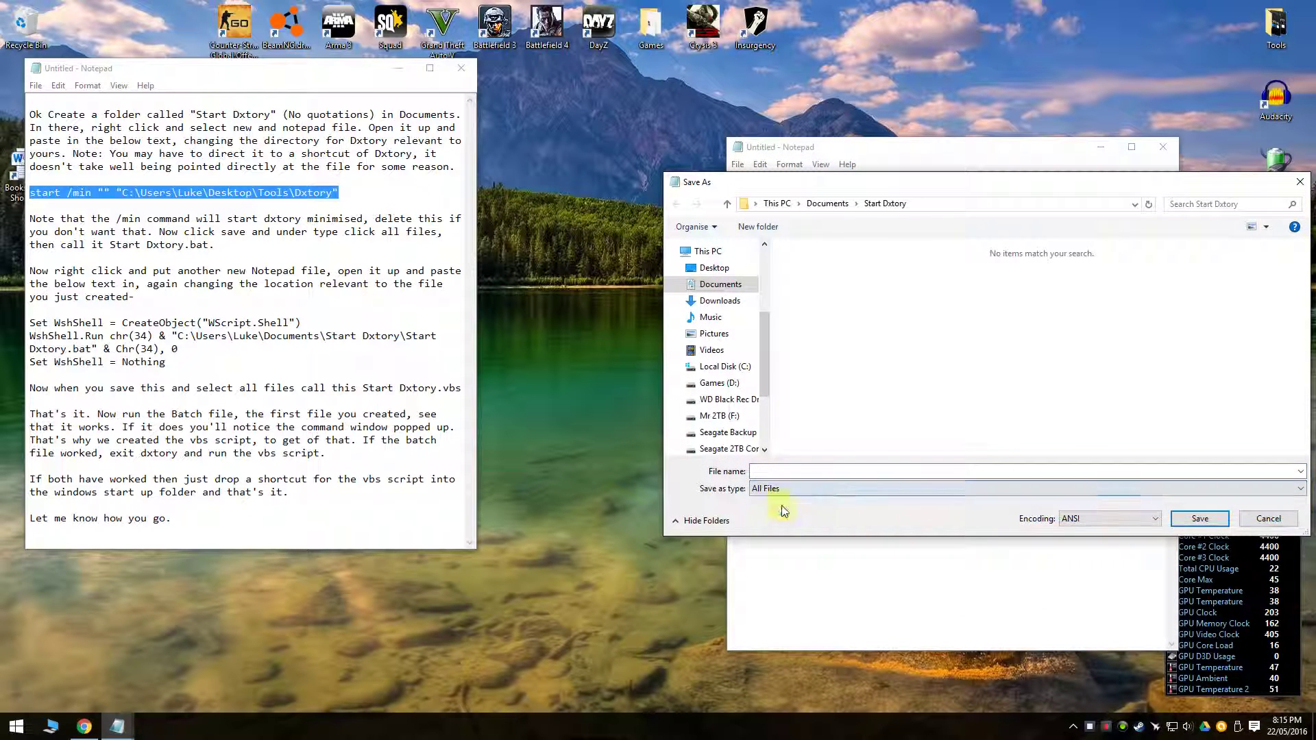
left_click_drag(890, 193, 781, 181)
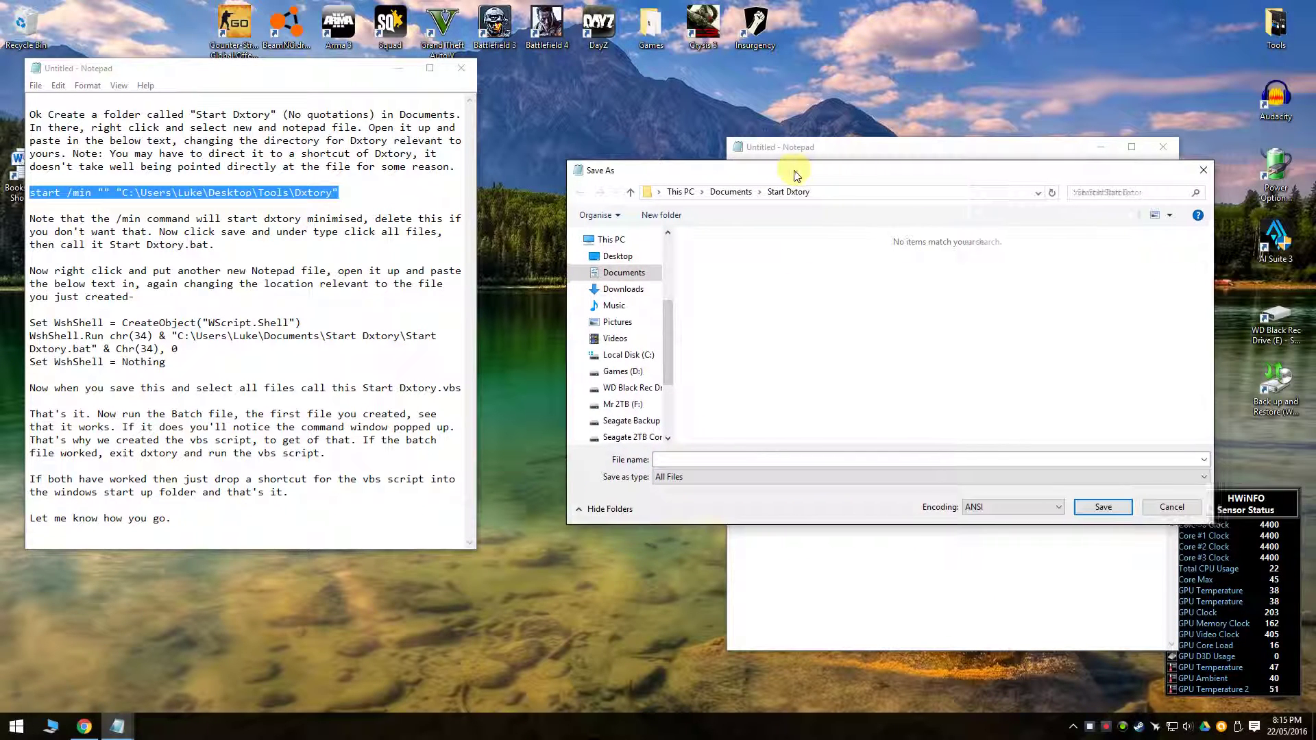
left_click(720, 192)
double_click(708, 275)
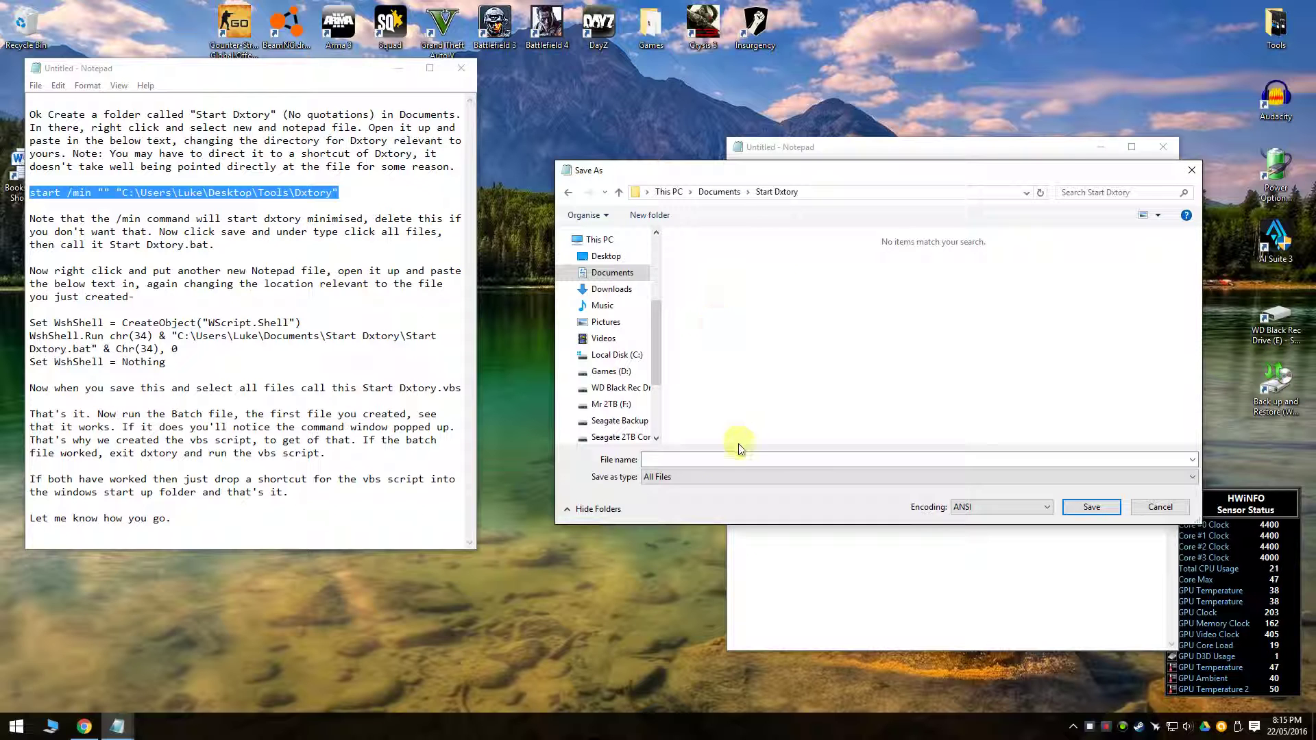
- Name the file 'Start Dxtory.bat' with All Files type and save it
left_click(728, 458)
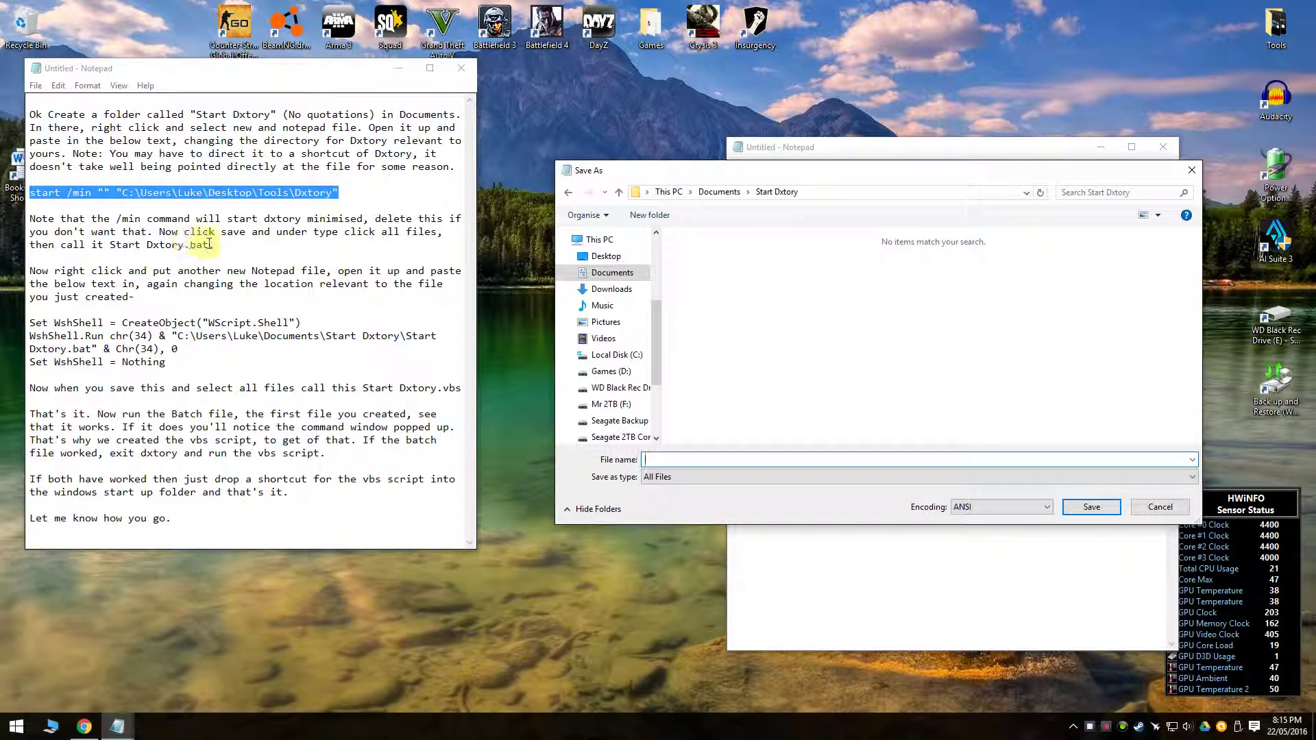
left_click_drag(210, 245, 137, 245)
right_click(122, 245)
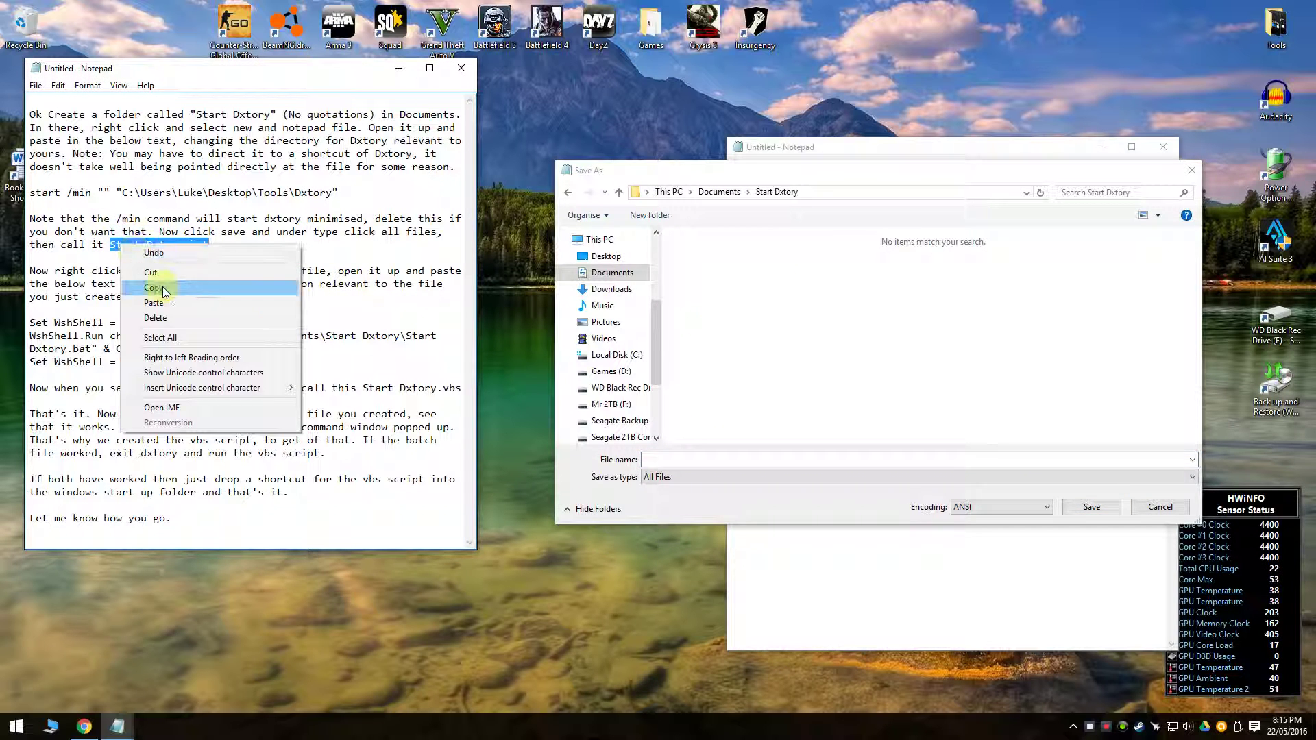
left_click(150, 288)
left_click(661, 465)
right_click(660, 464)
left_click(696, 510)
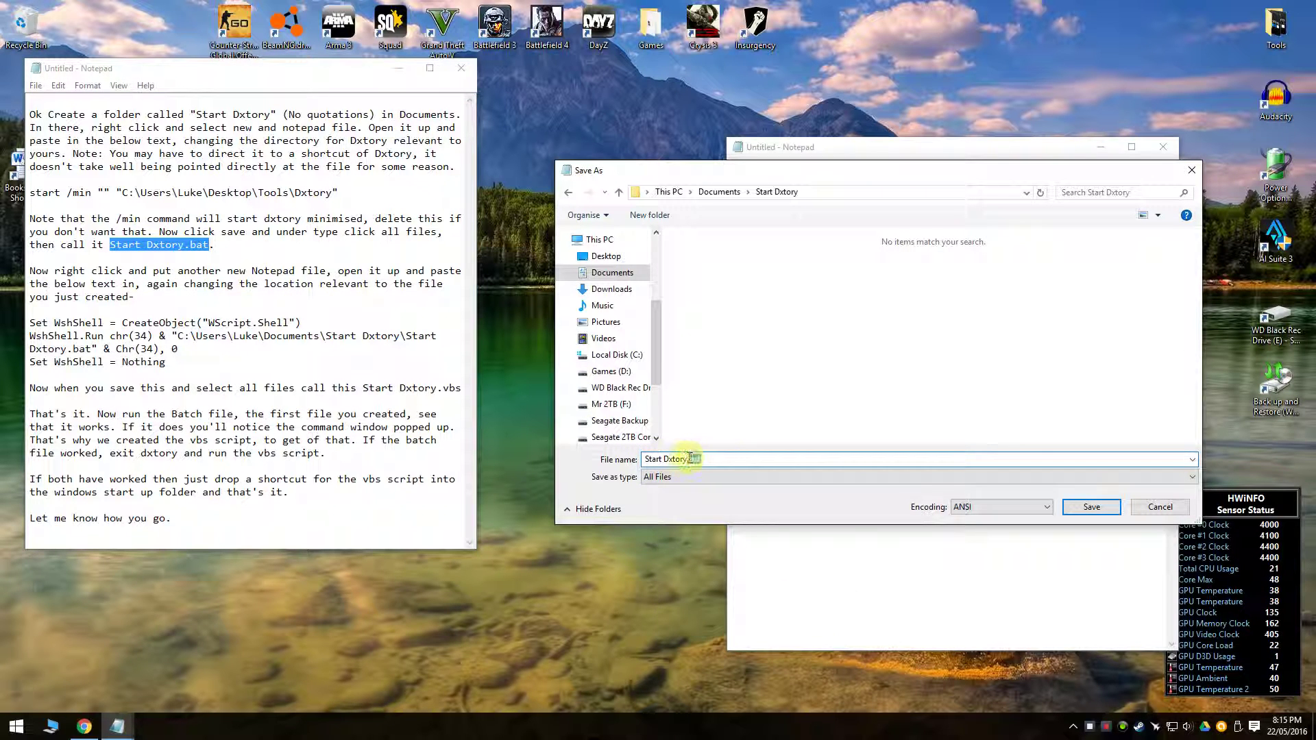
left_click(713, 480)
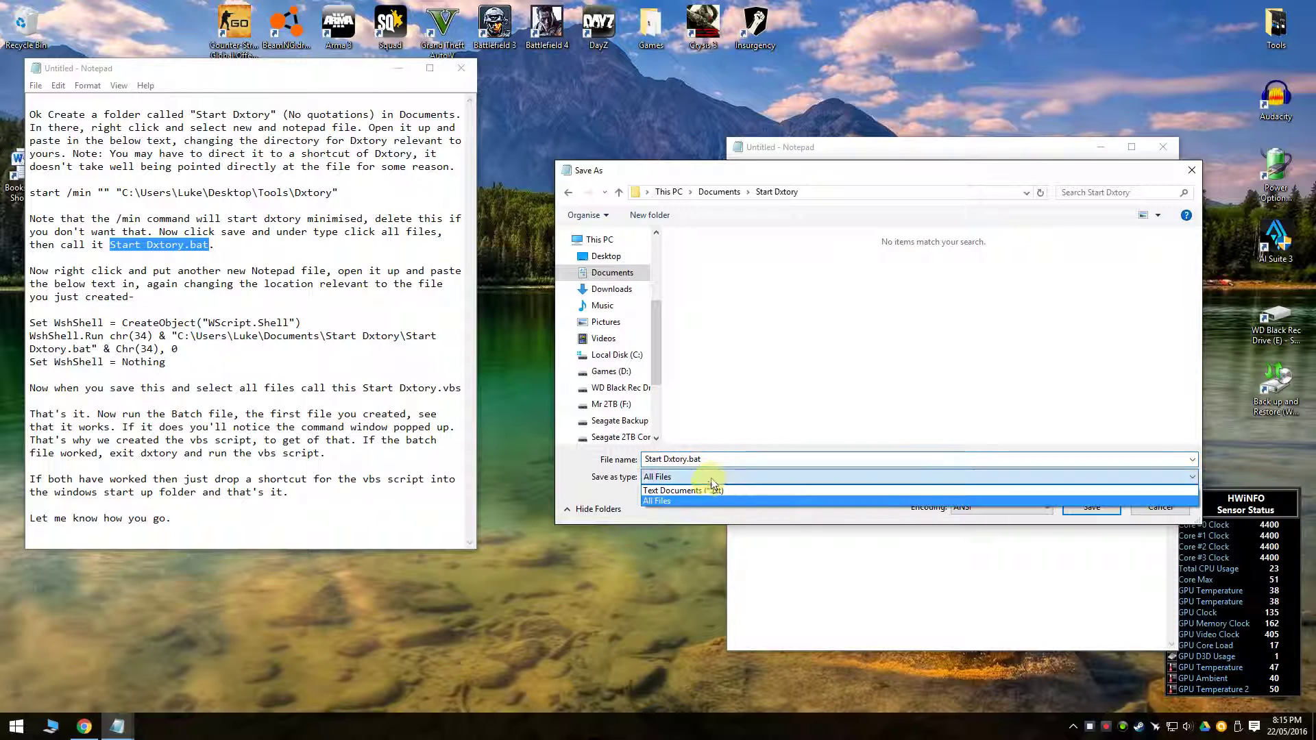
left_click(689, 491)
left_click(699, 480)
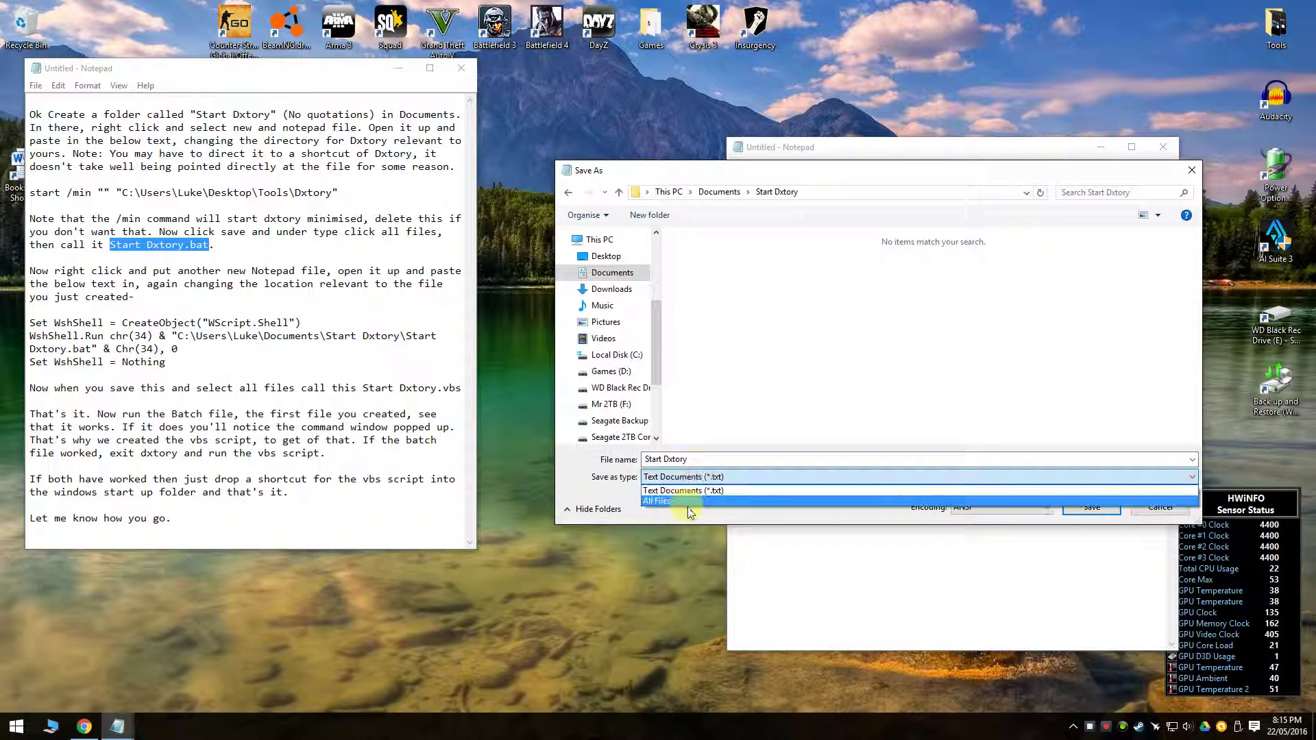
left_click(697, 503)
left_click(698, 460)
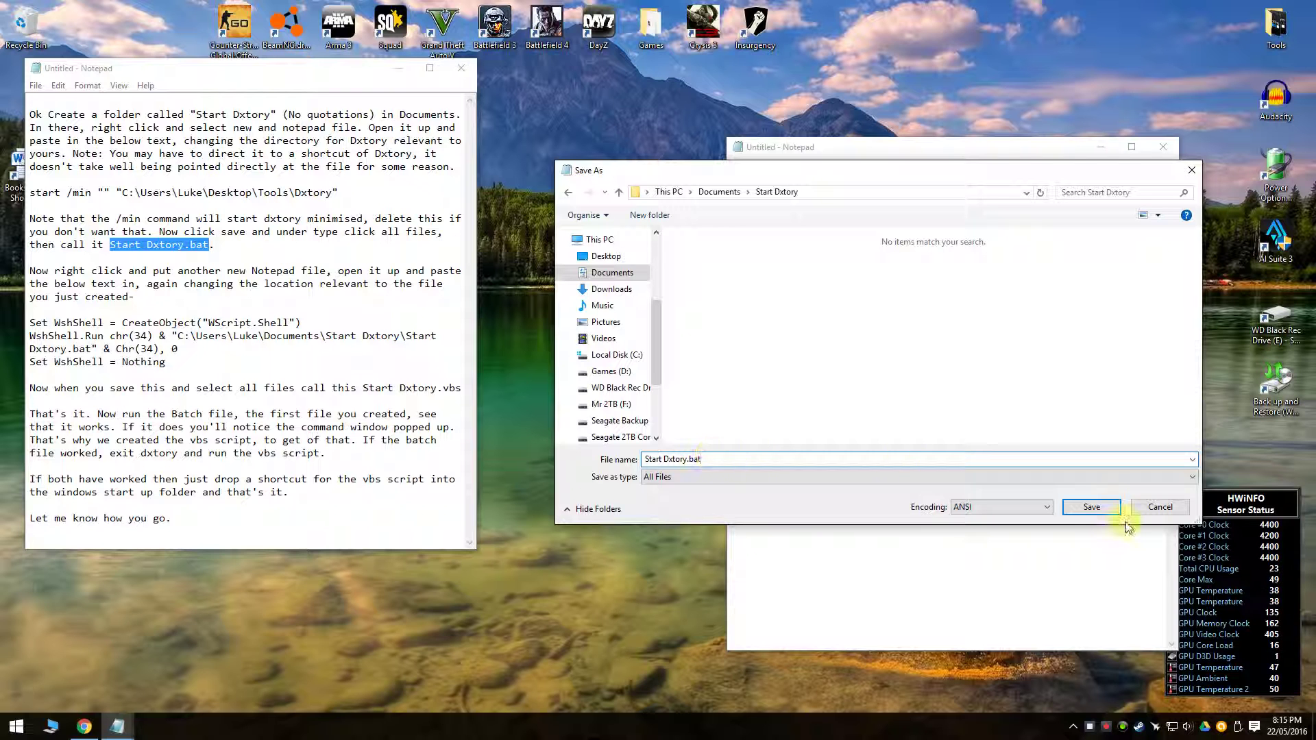
left_click(1087, 509)
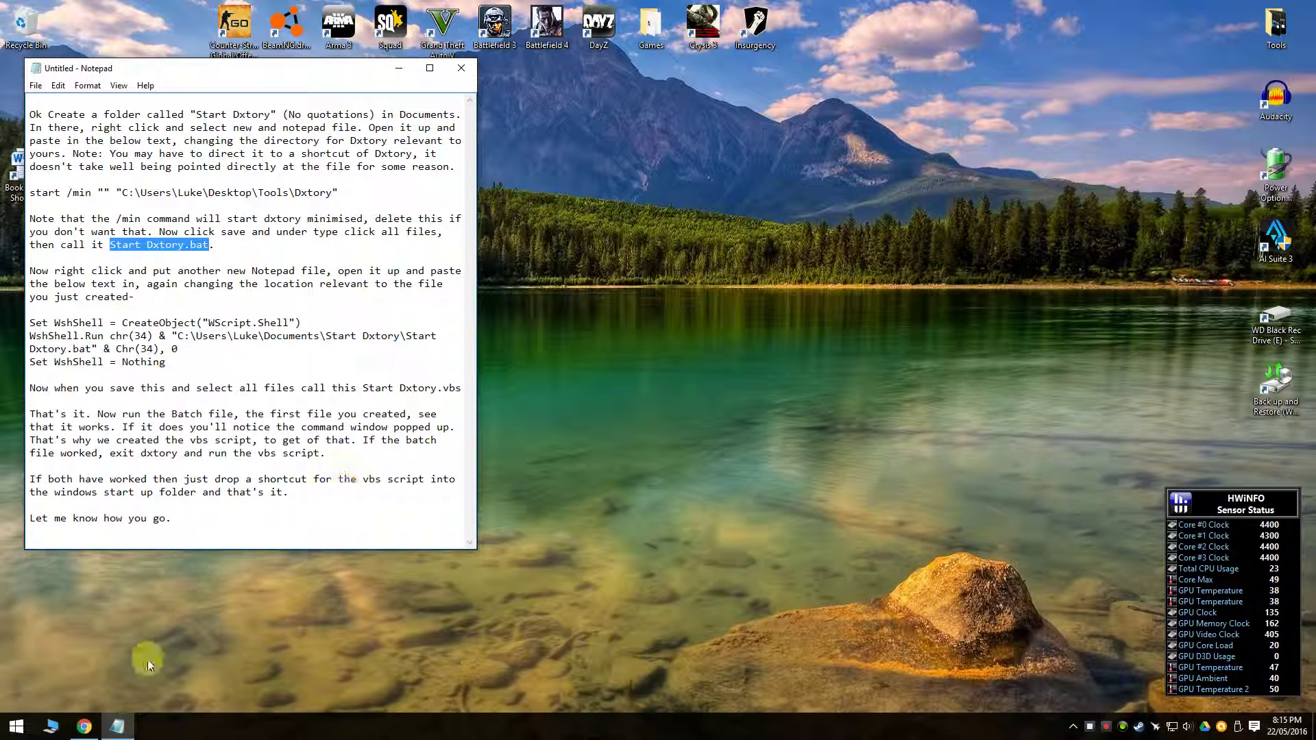
- Reopen Documents\Start Dxtory in Explorer and select the Start Dxtory batch file
left_click(17, 726)
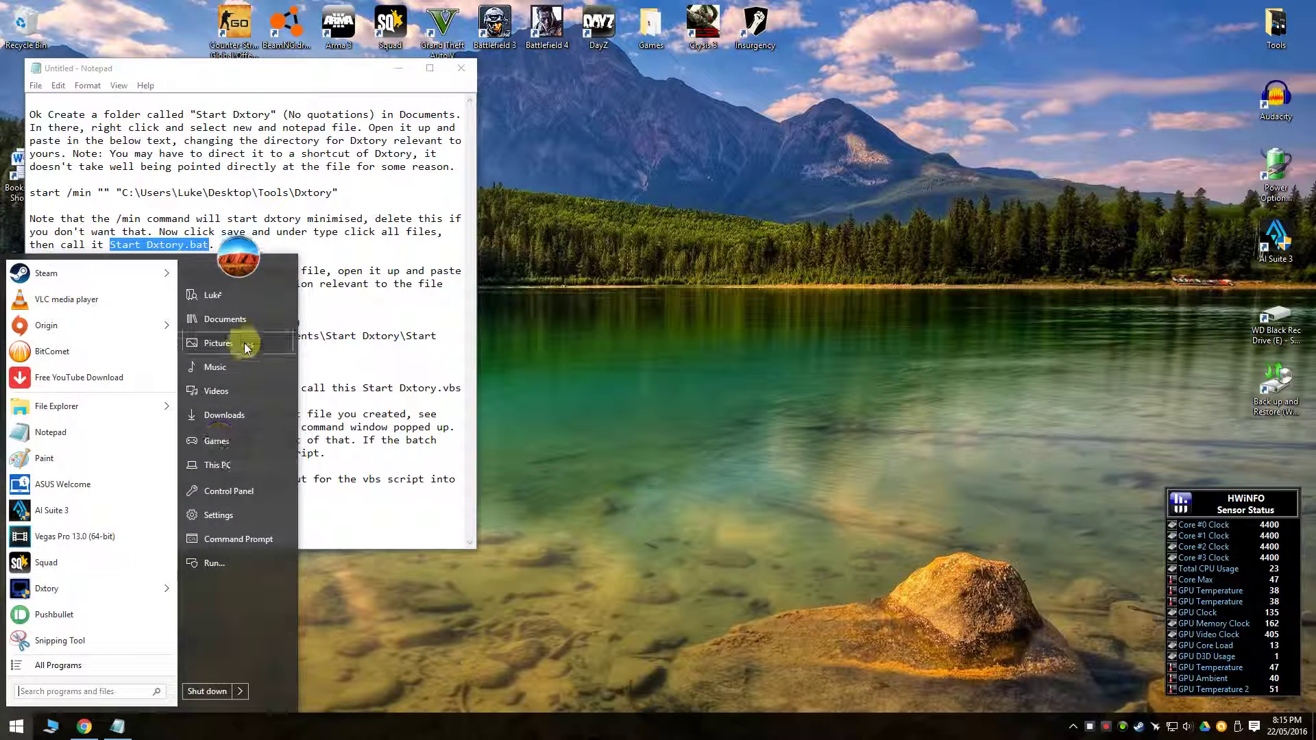
left_click(517, 322)
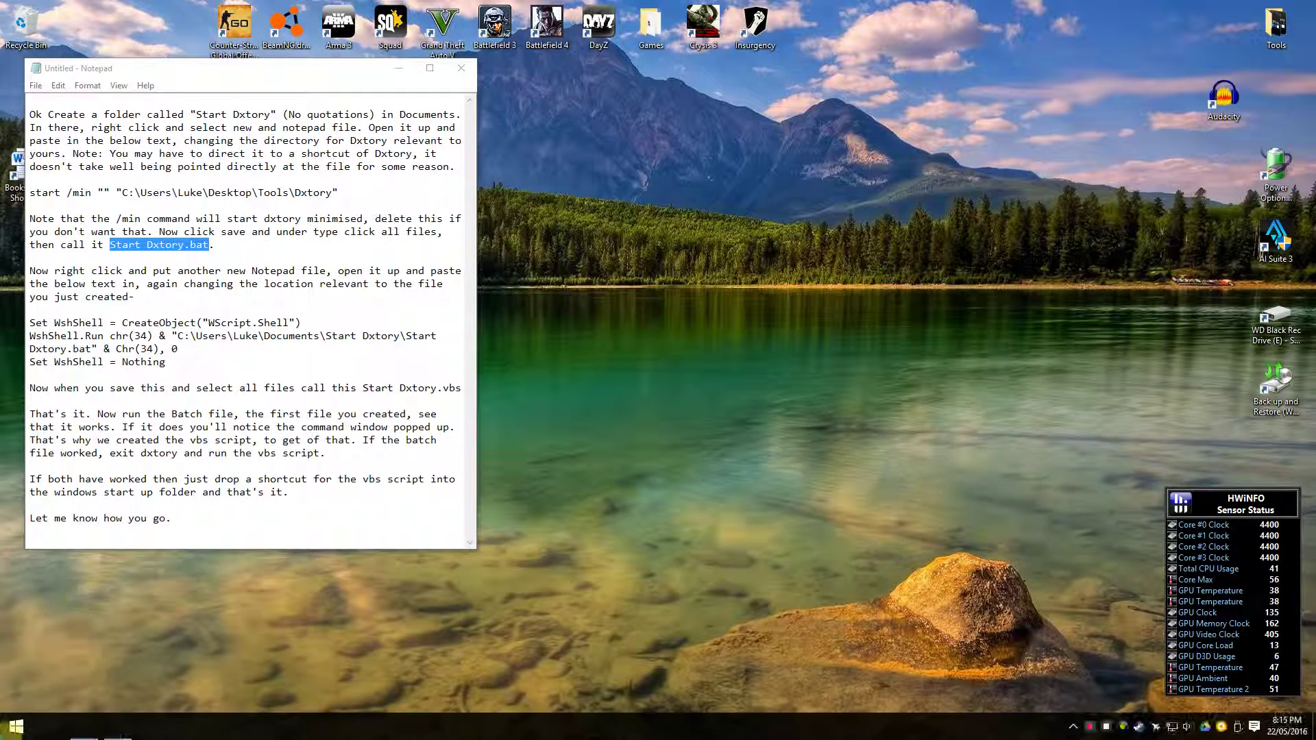
left_click(15, 726)
left_click(248, 321)
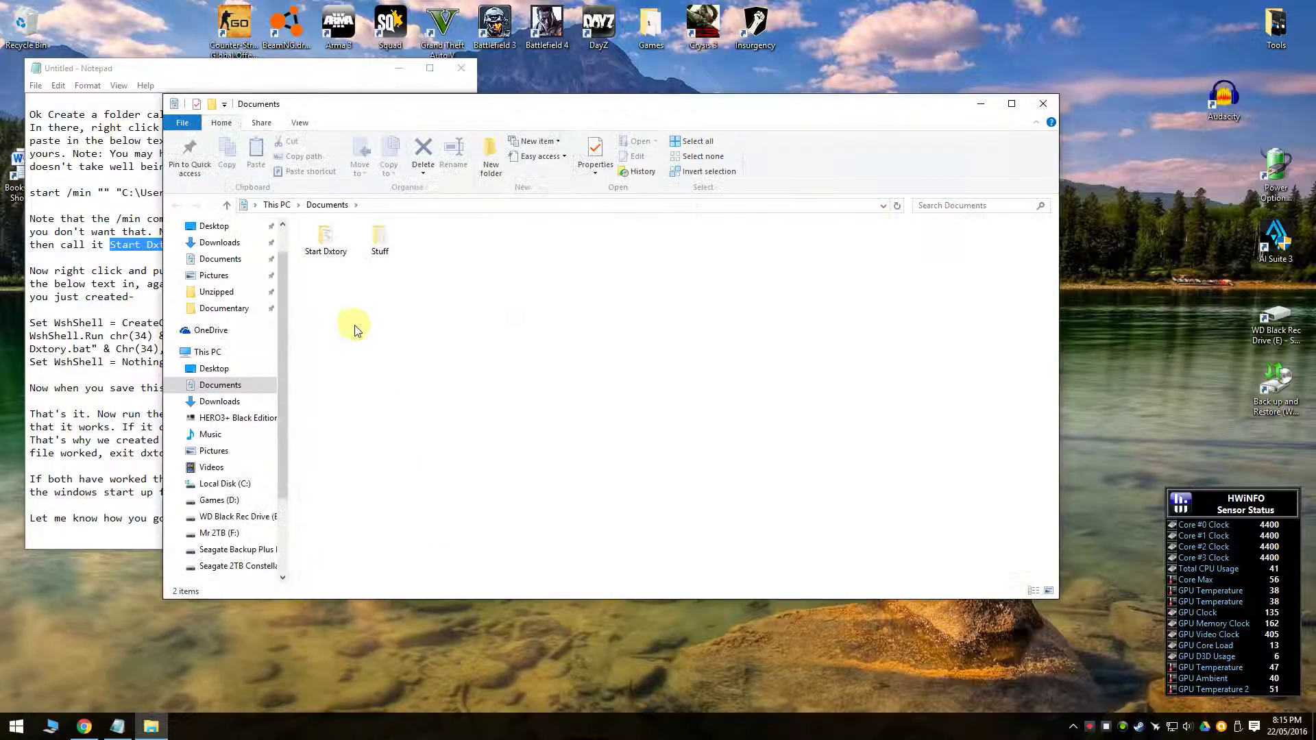
double_click(329, 236)
left_click(354, 266)
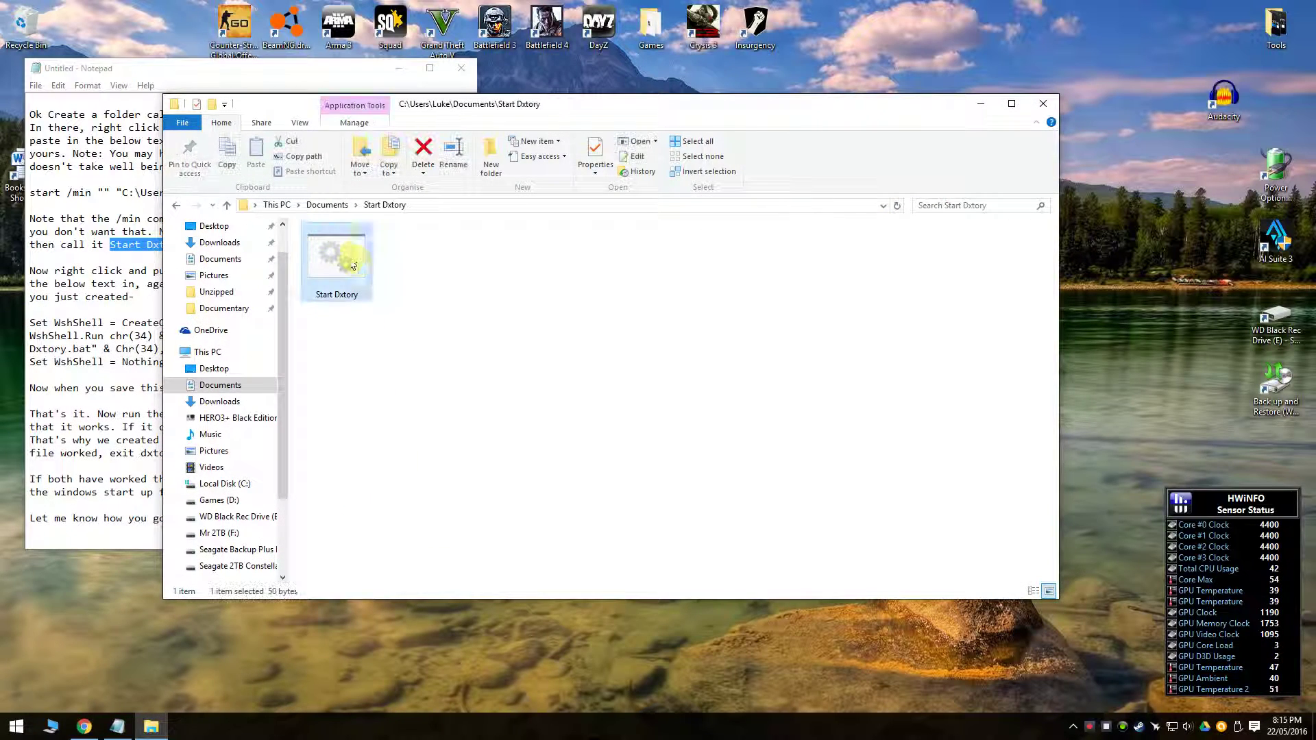
left_click_drag(592, 104, 779, 94)
left_click(522, 258)
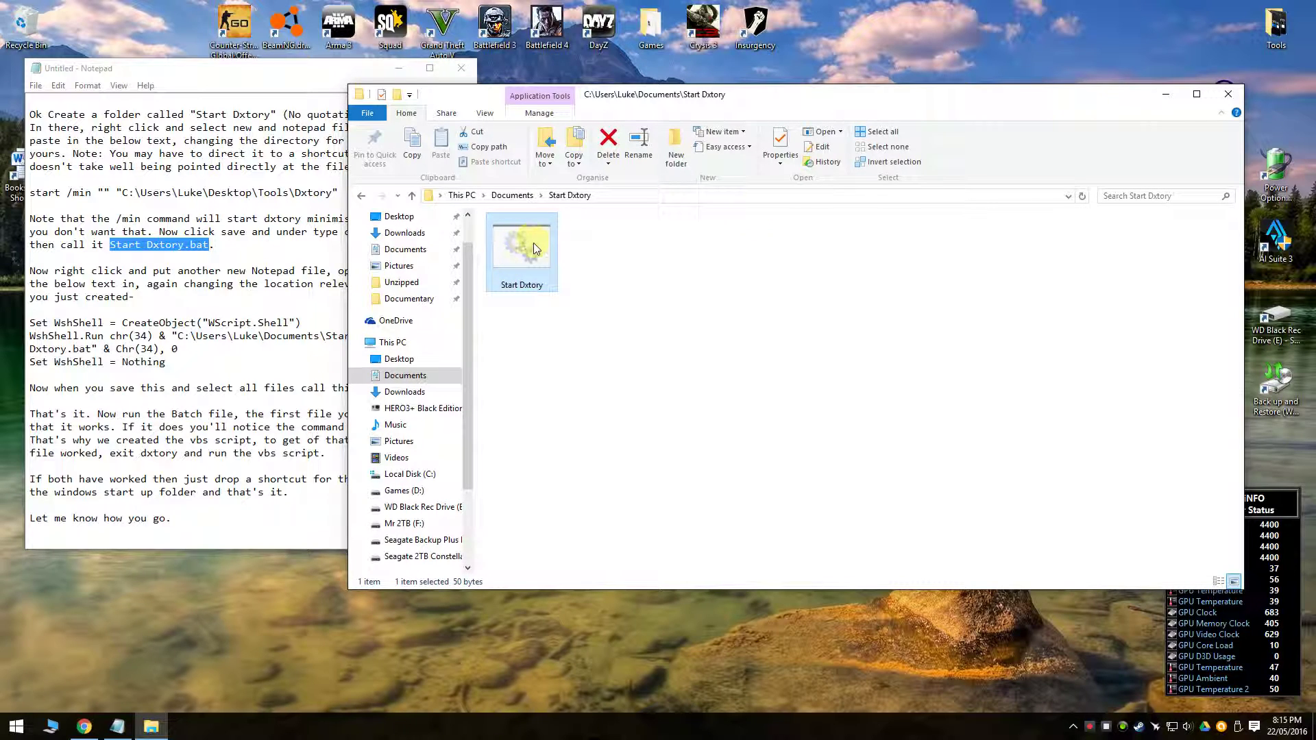
double_click(1276, 26)
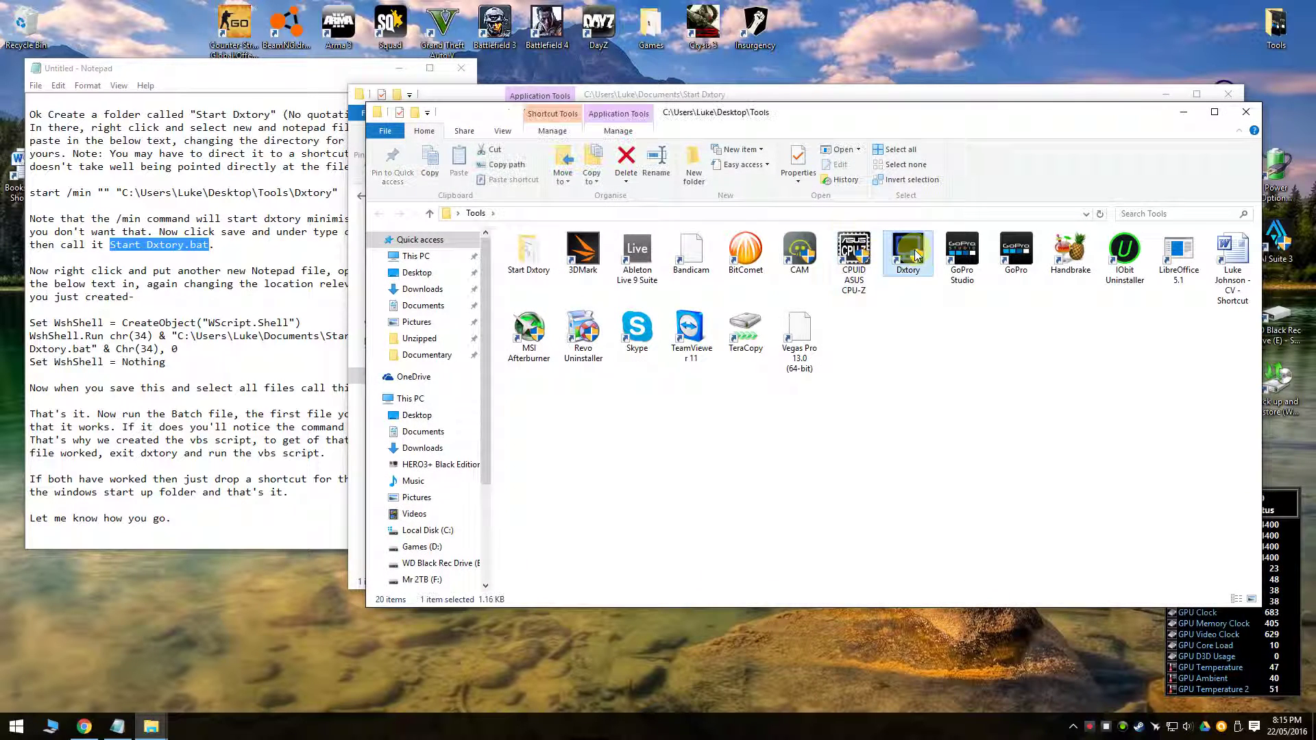
right_click(909, 252)
left_click(956, 678)
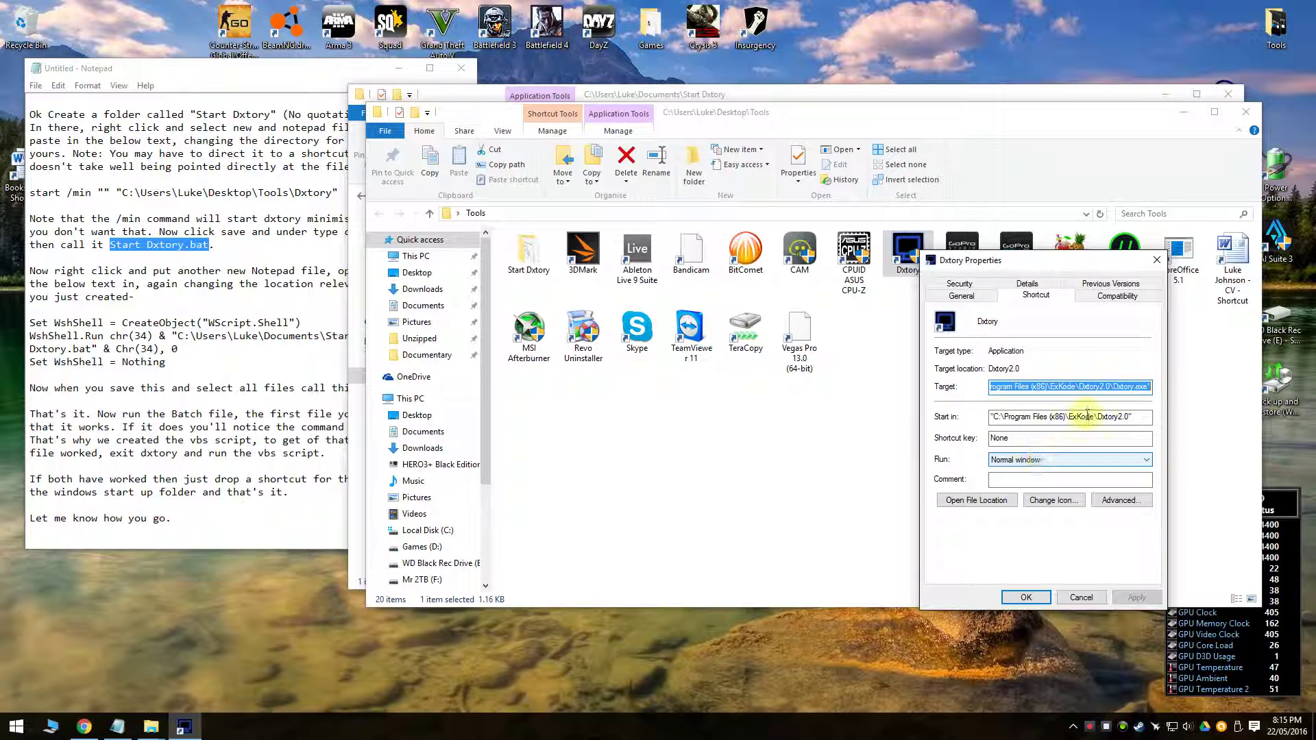
left_click(1138, 386)
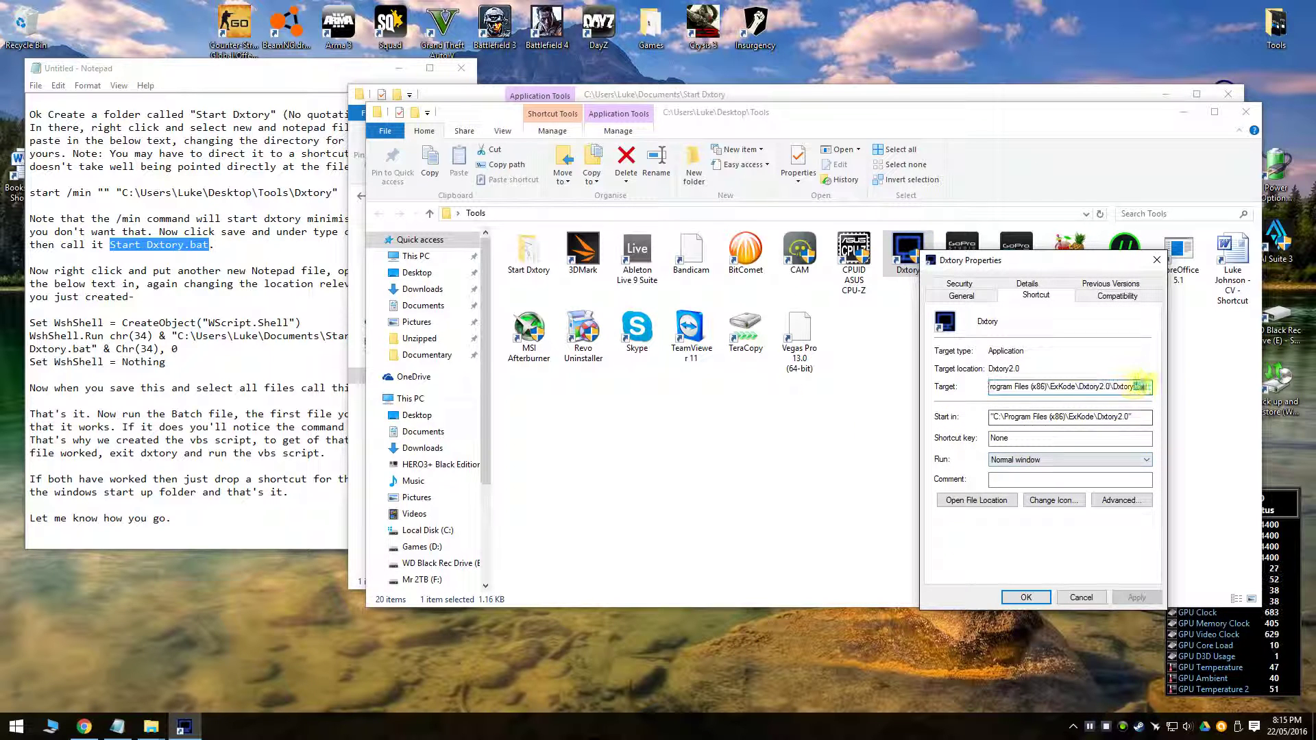
left_click(1156, 261)
left_click(1246, 112)
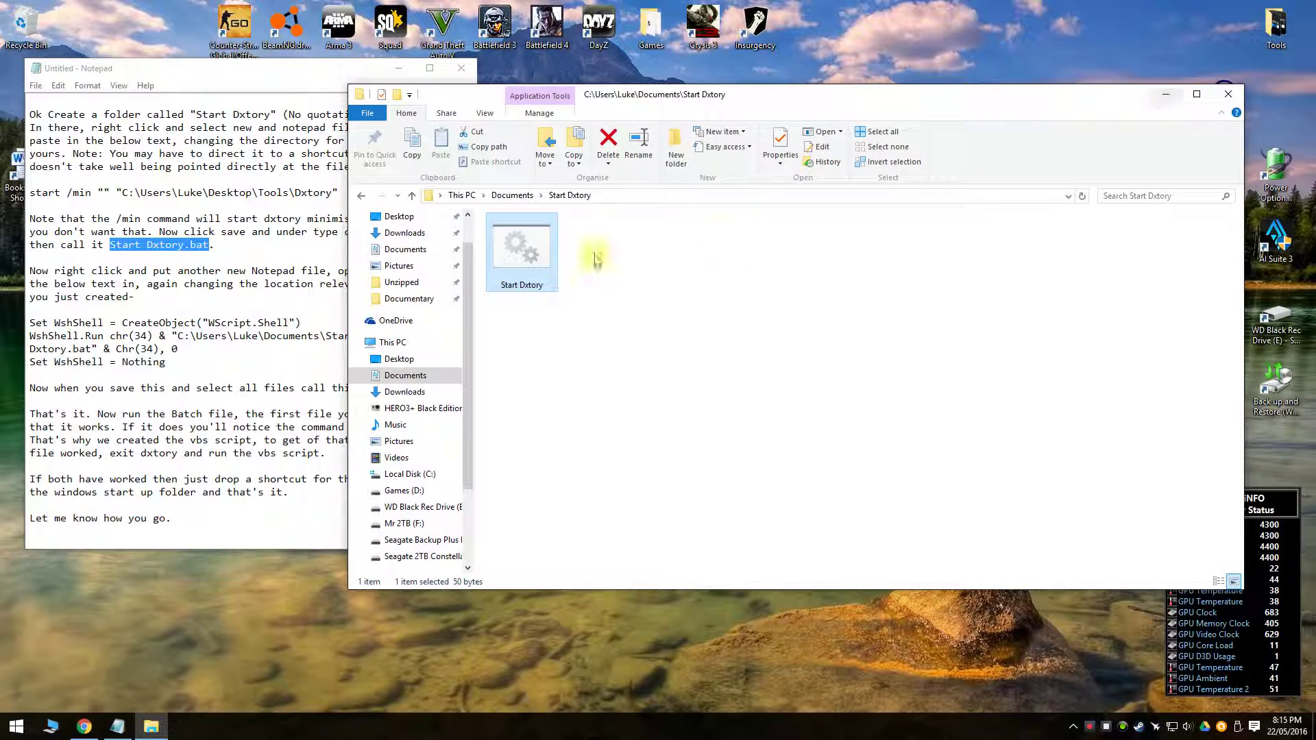
left_click_drag(525, 249, 429, 205)
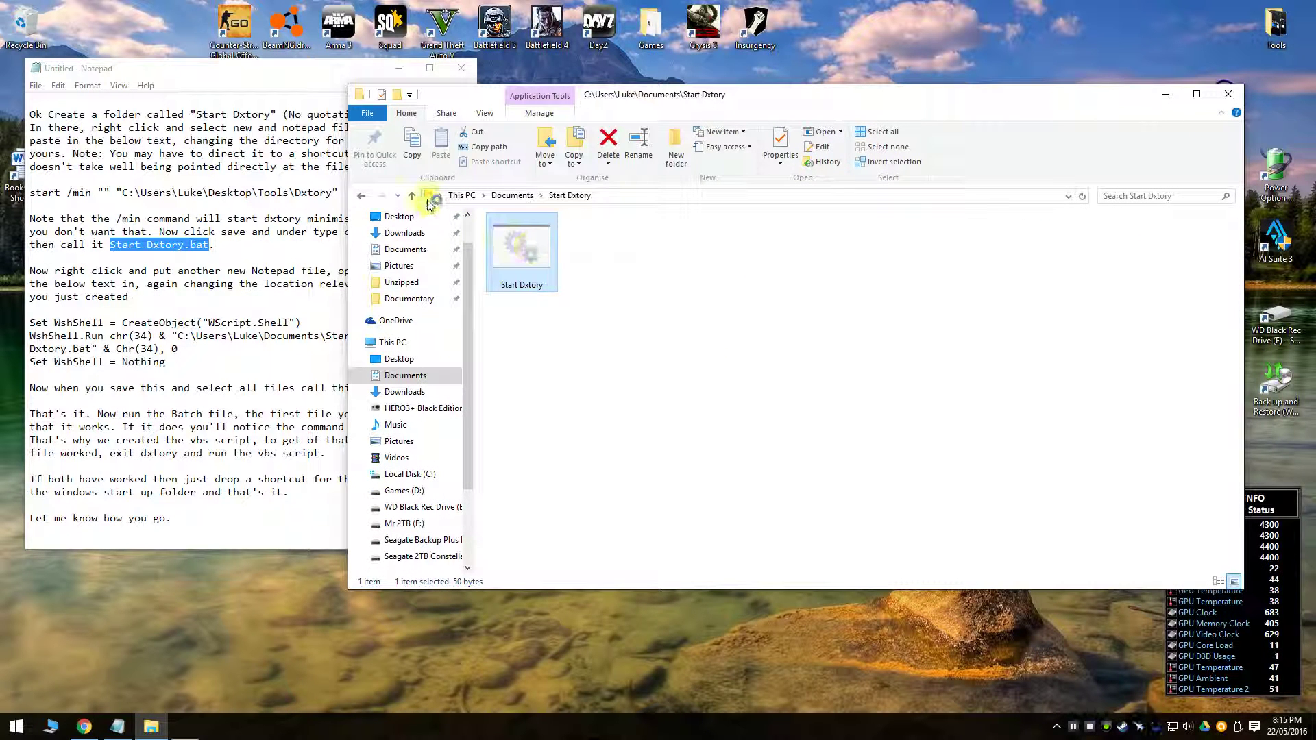
- Exit the running Dxtory from the tray and run Start Dxtory.bat to test it
right_click(1159, 734)
left_click(1174, 721)
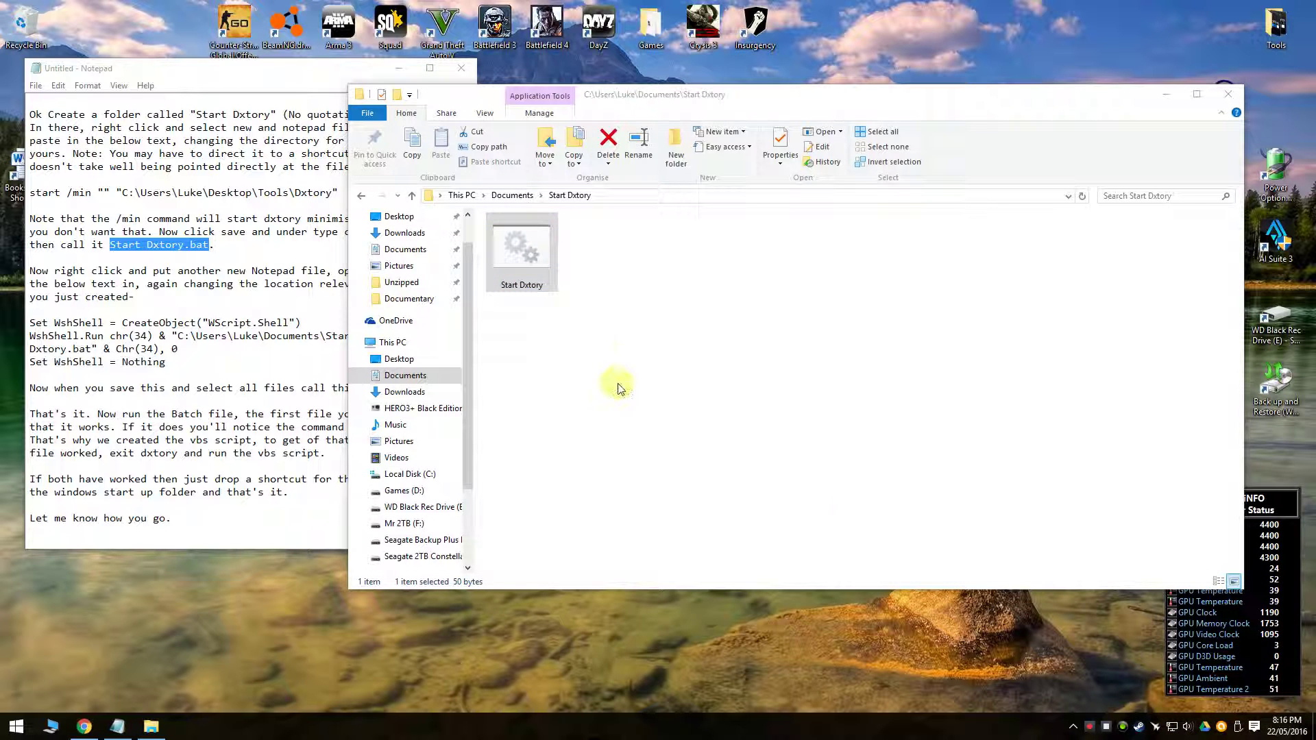
double_click(529, 258)
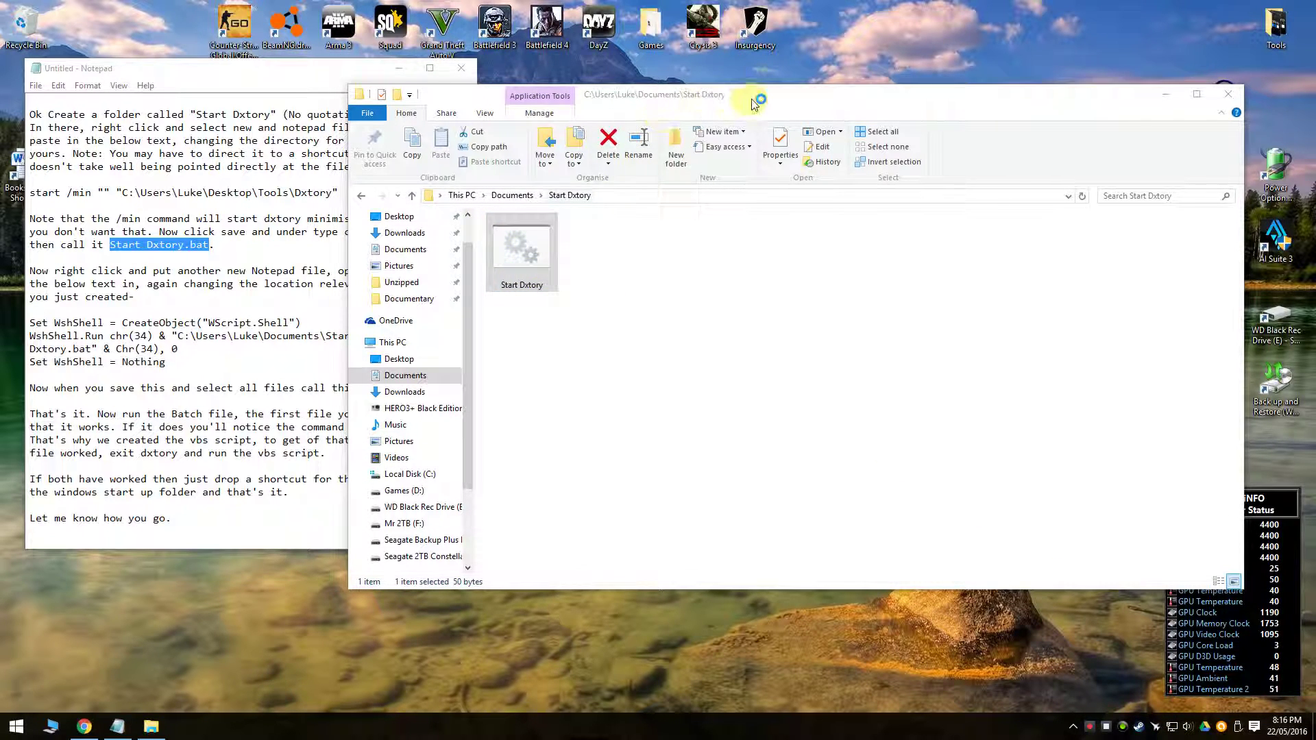
left_click_drag(755, 103, 837, 98)
right_click(597, 243)
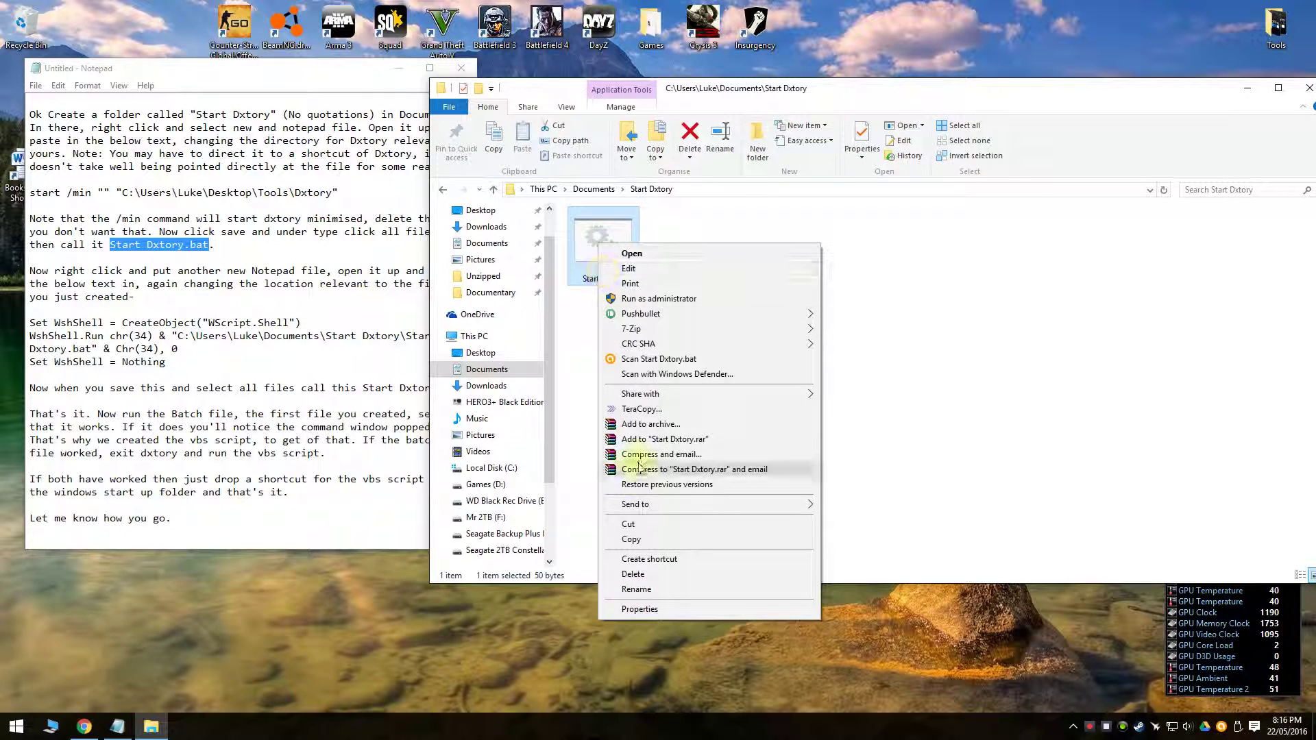
- Copy the Start Dxtory file and open the Start-up folder from All Programs
left_click(660, 539)
left_click(16, 726)
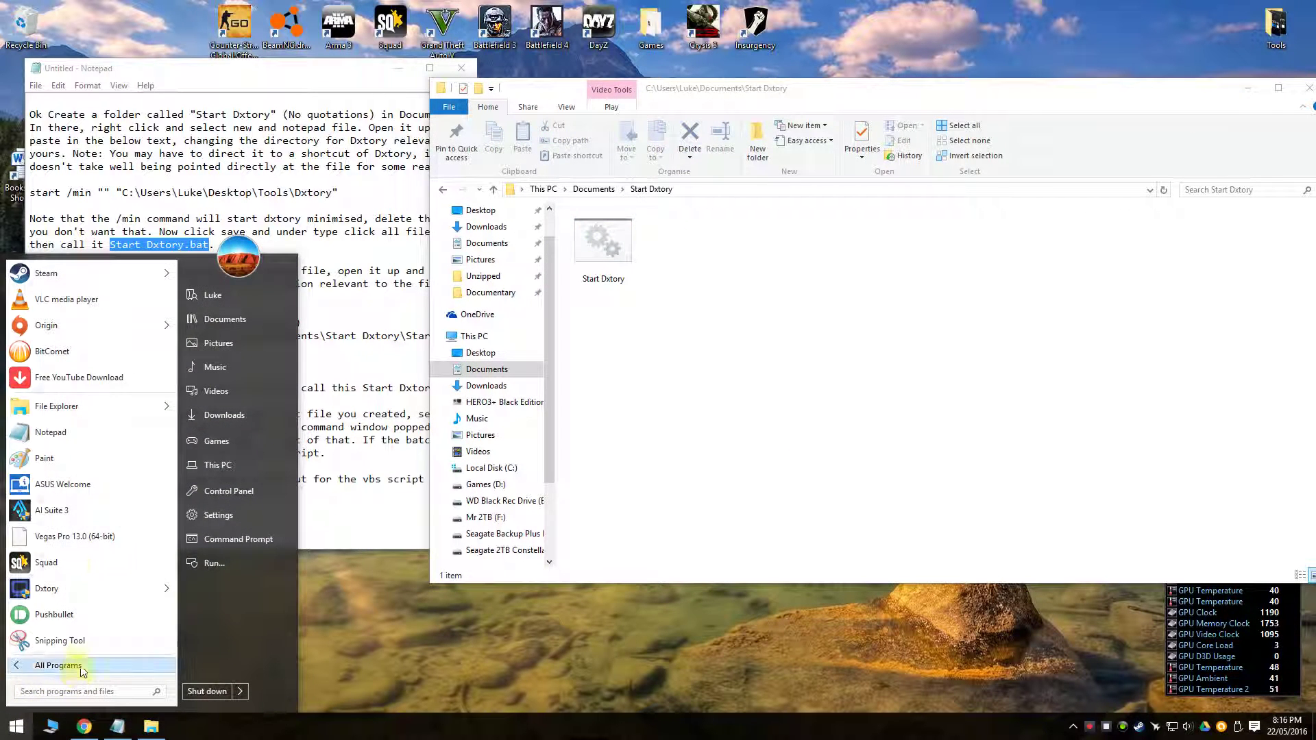
left_click(41, 665)
scroll(76, 580, "down", 3)
left_click(43, 556)
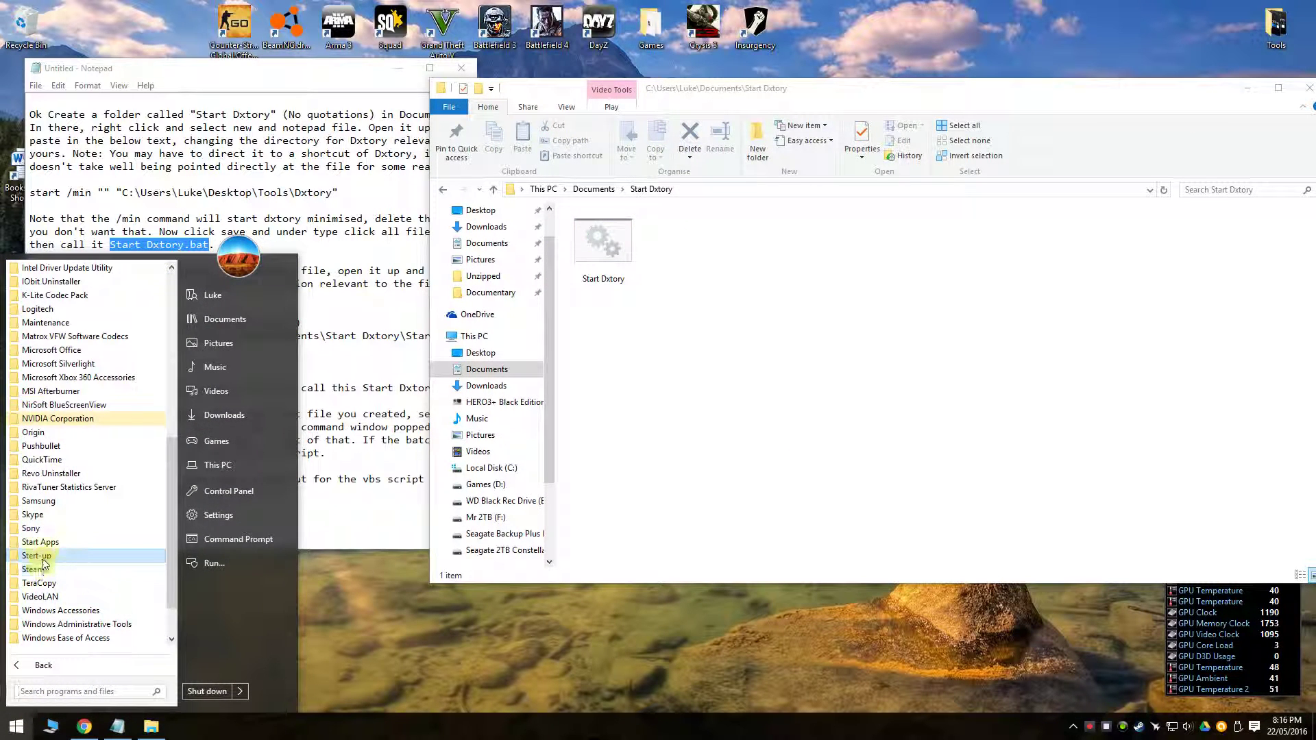
right_click(50, 558)
left_click(88, 588)
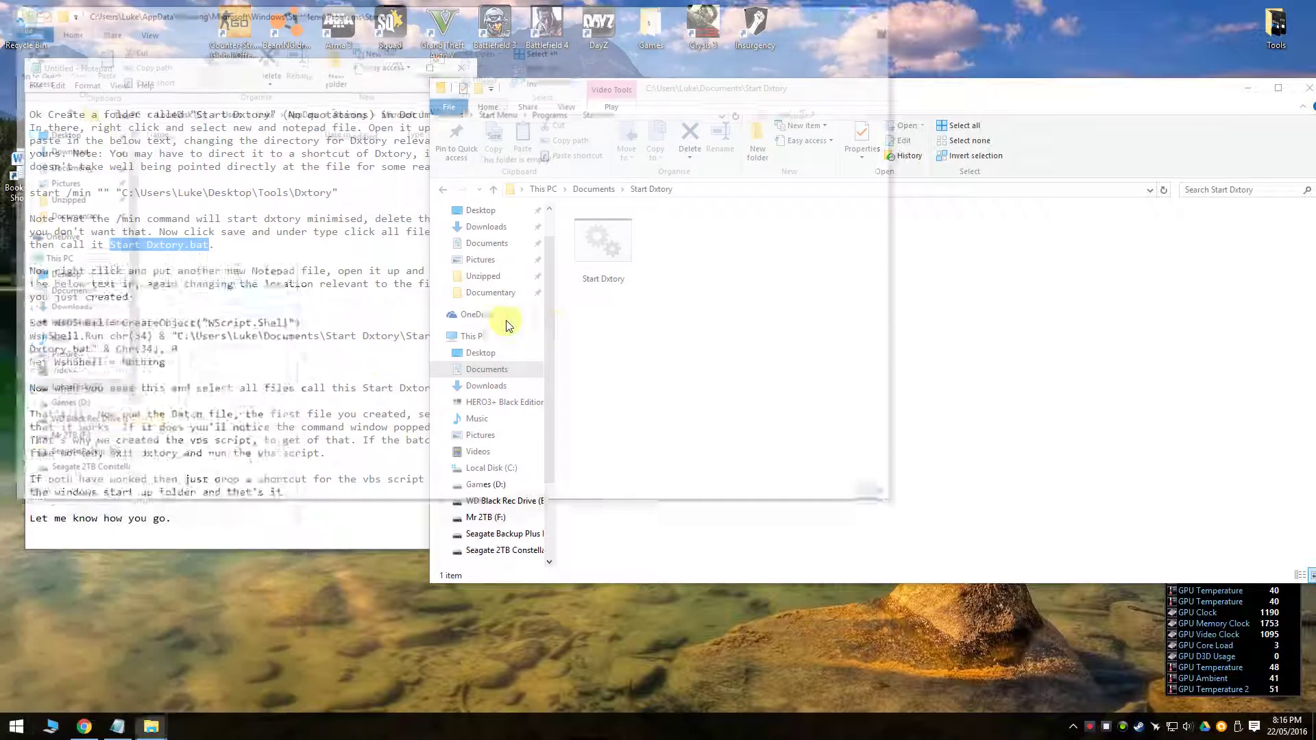
- Paste a shortcut to the Start Dxtory file into the Start-up folder
right_click(928, 256)
left_click(605, 252)
right_click(605, 252)
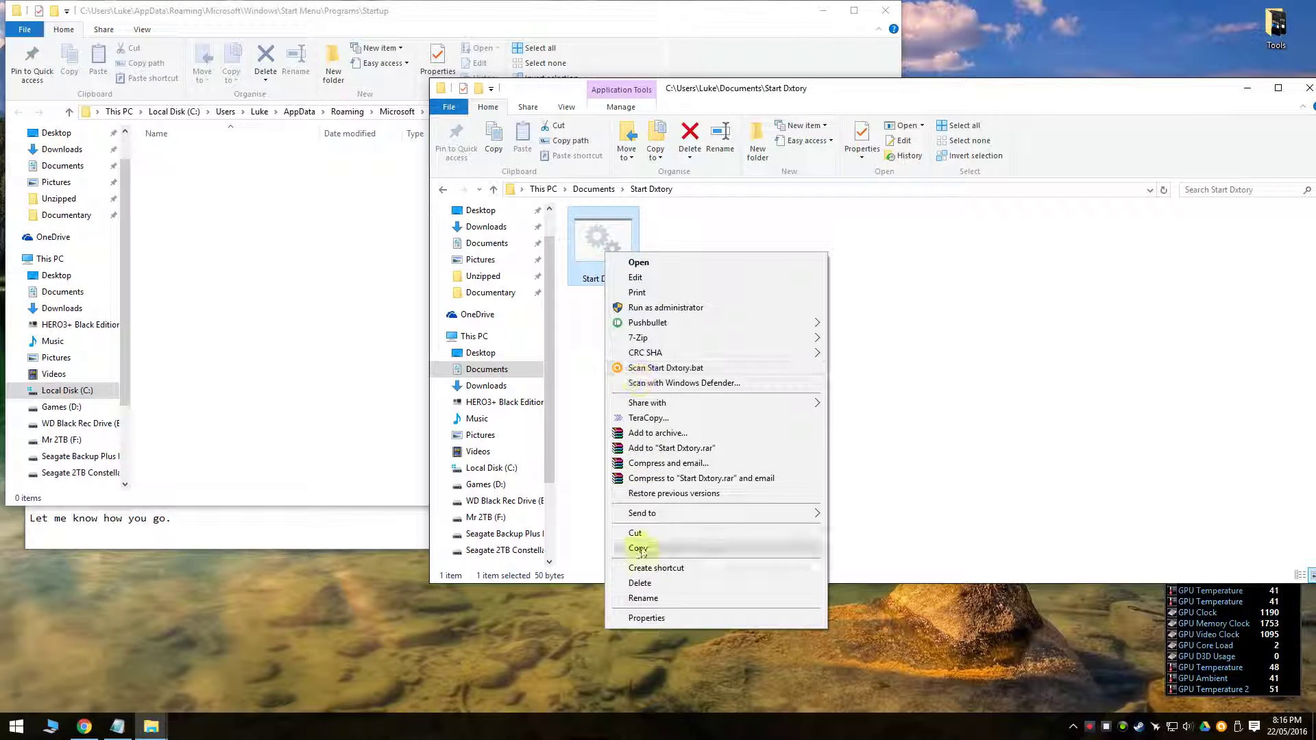
left_click(643, 549)
left_click(332, 336)
right_click(332, 336)
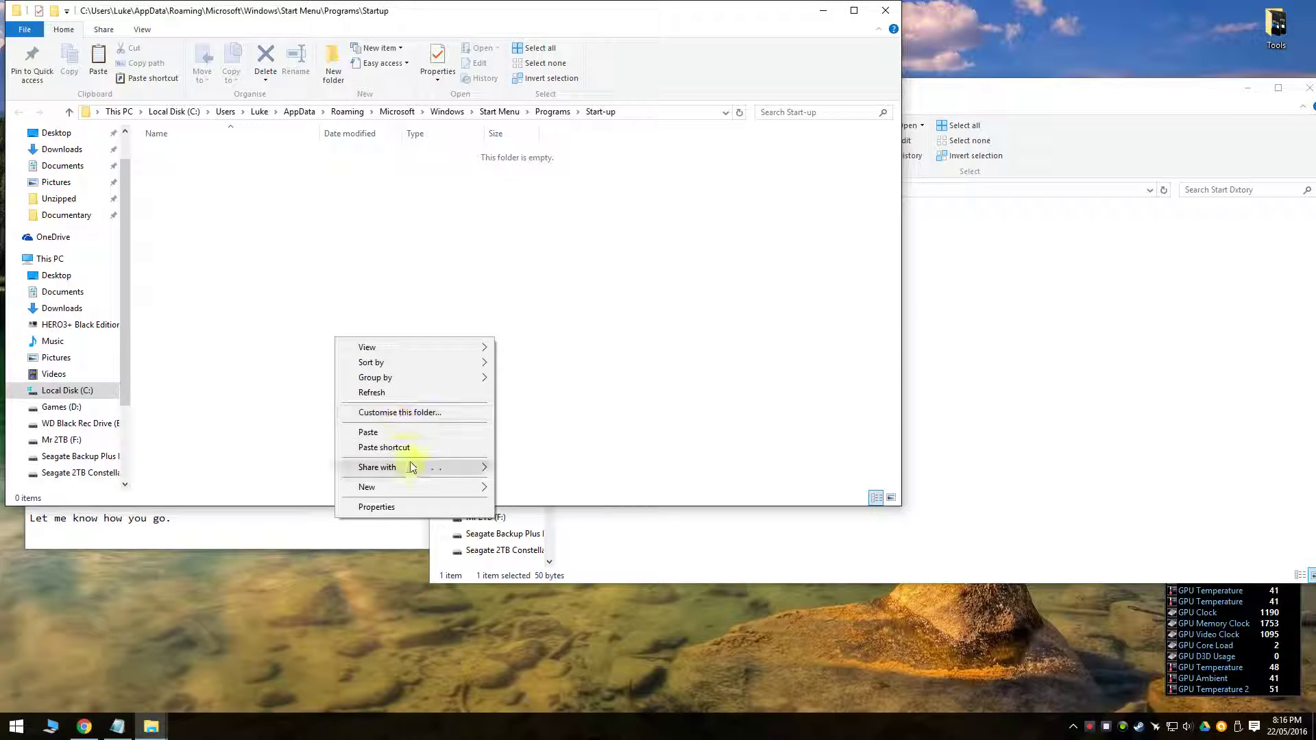
left_click(405, 449)
- Delete the Start Dxtory shortcut again and close the Start-up window
right_click(192, 154)
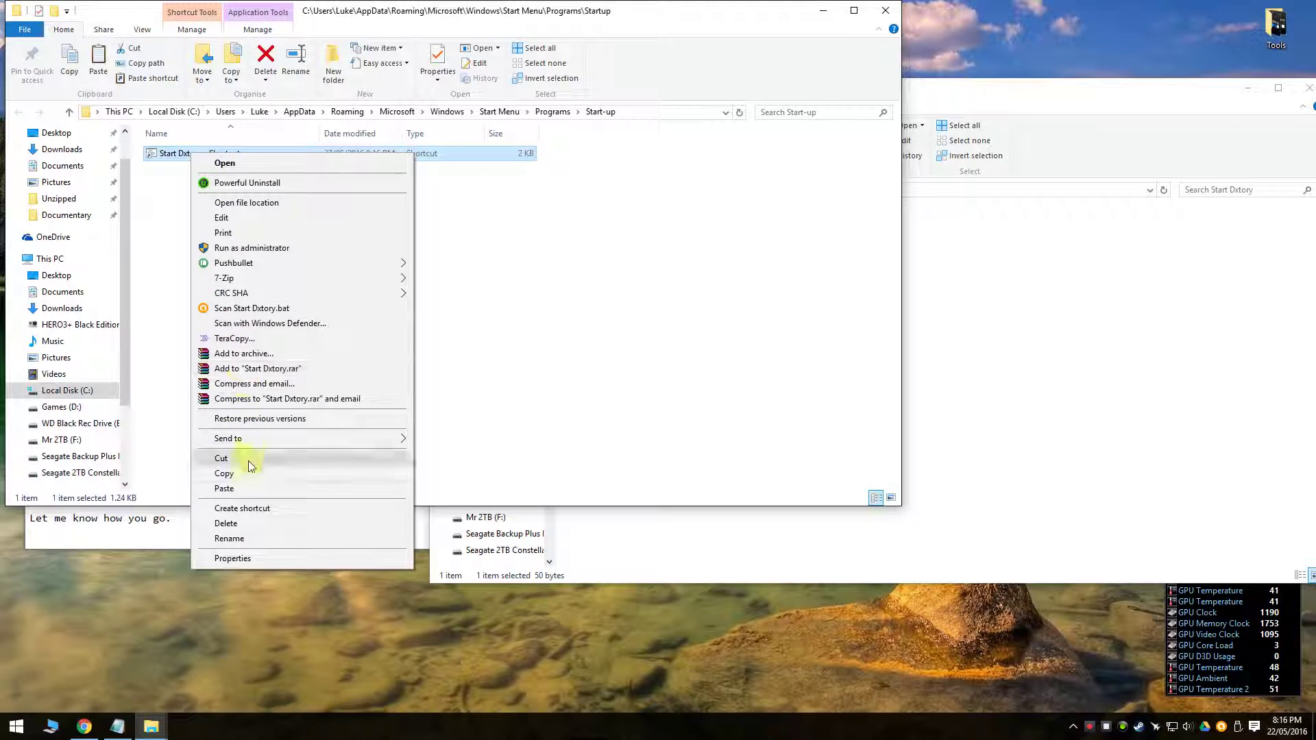
left_click(226, 523)
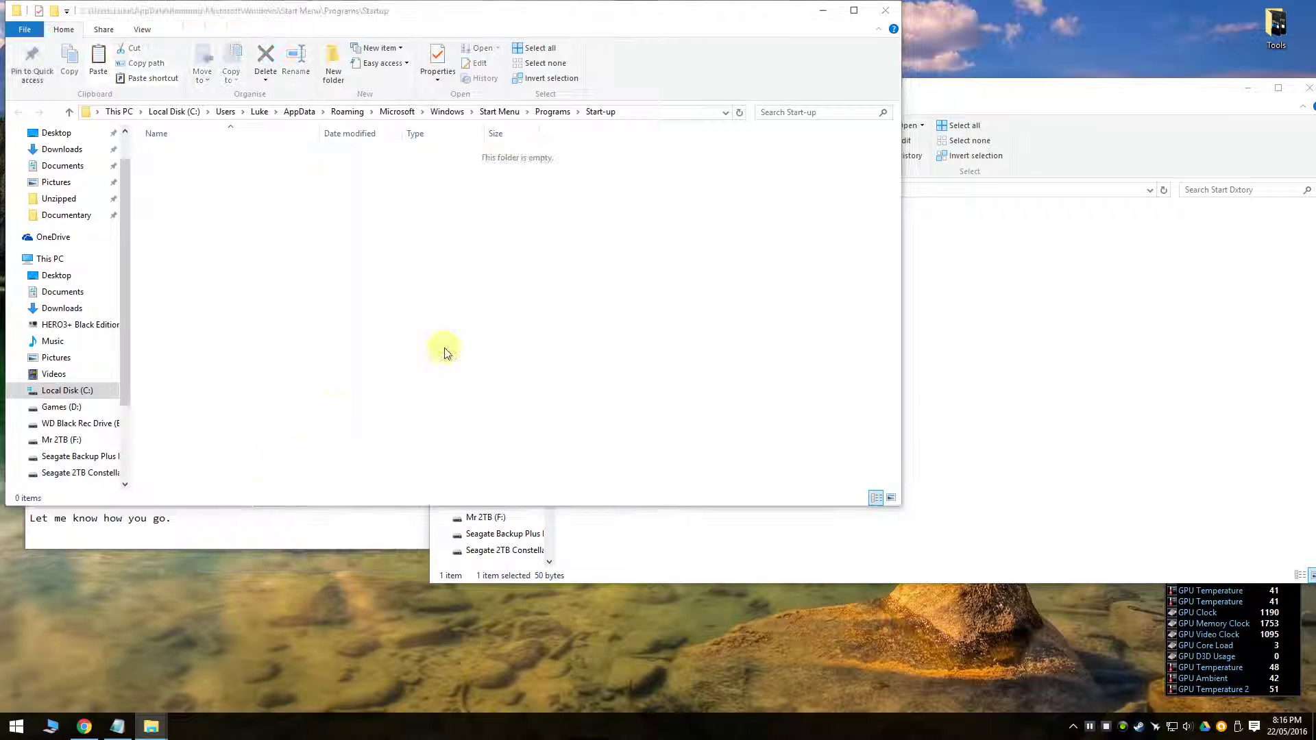
left_click(886, 10)
- Launch a new blank Notepad window from the Start search
left_click_drag(735, 112, 782, 95)
key("super")
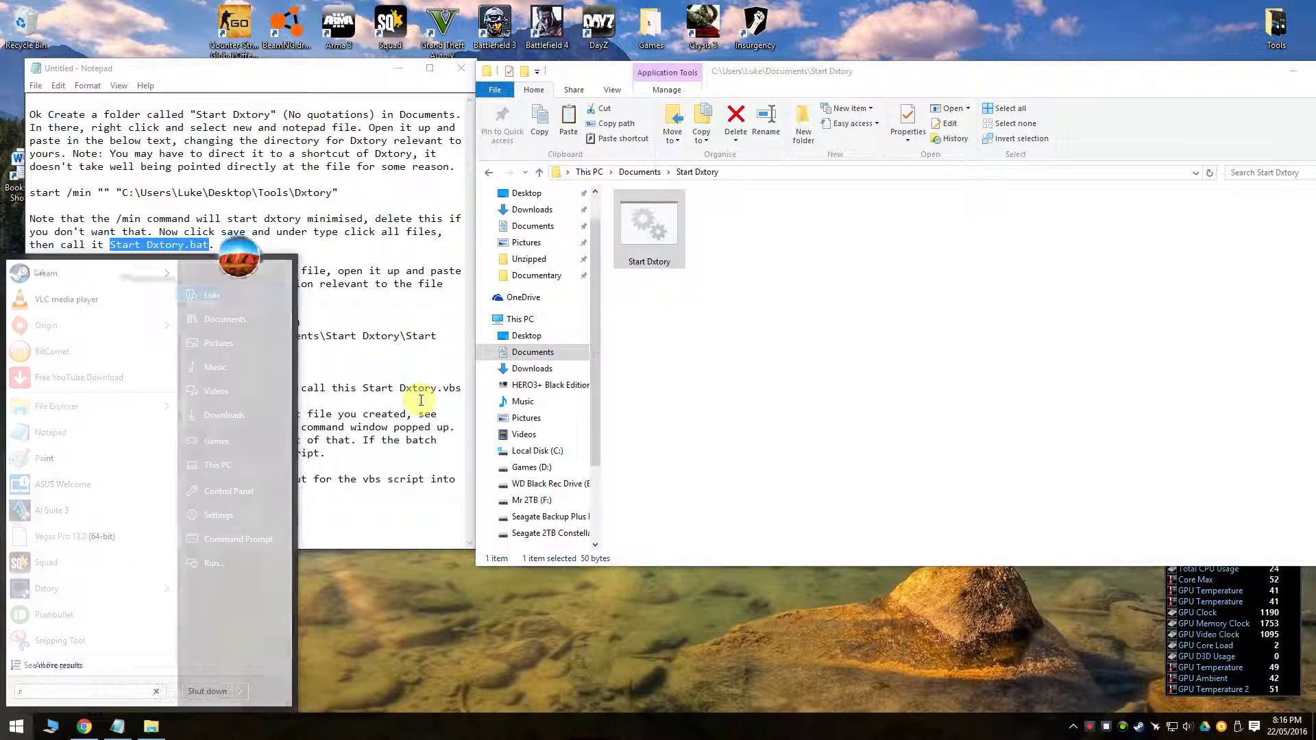
type("notepad")
key("Return")
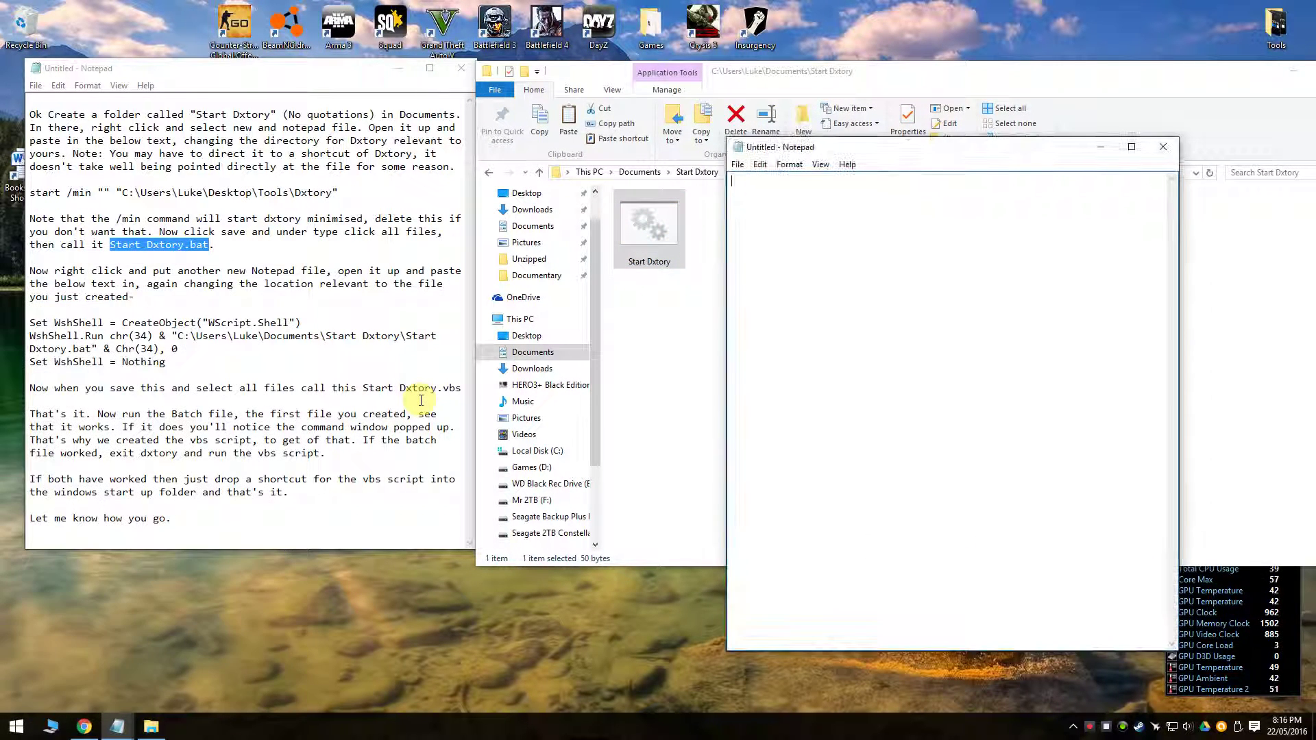
- Copy the three WshShell script lines from the notes and paste them into the new note
left_click_drag(183, 364, 35, 323)
right_click(34, 322)
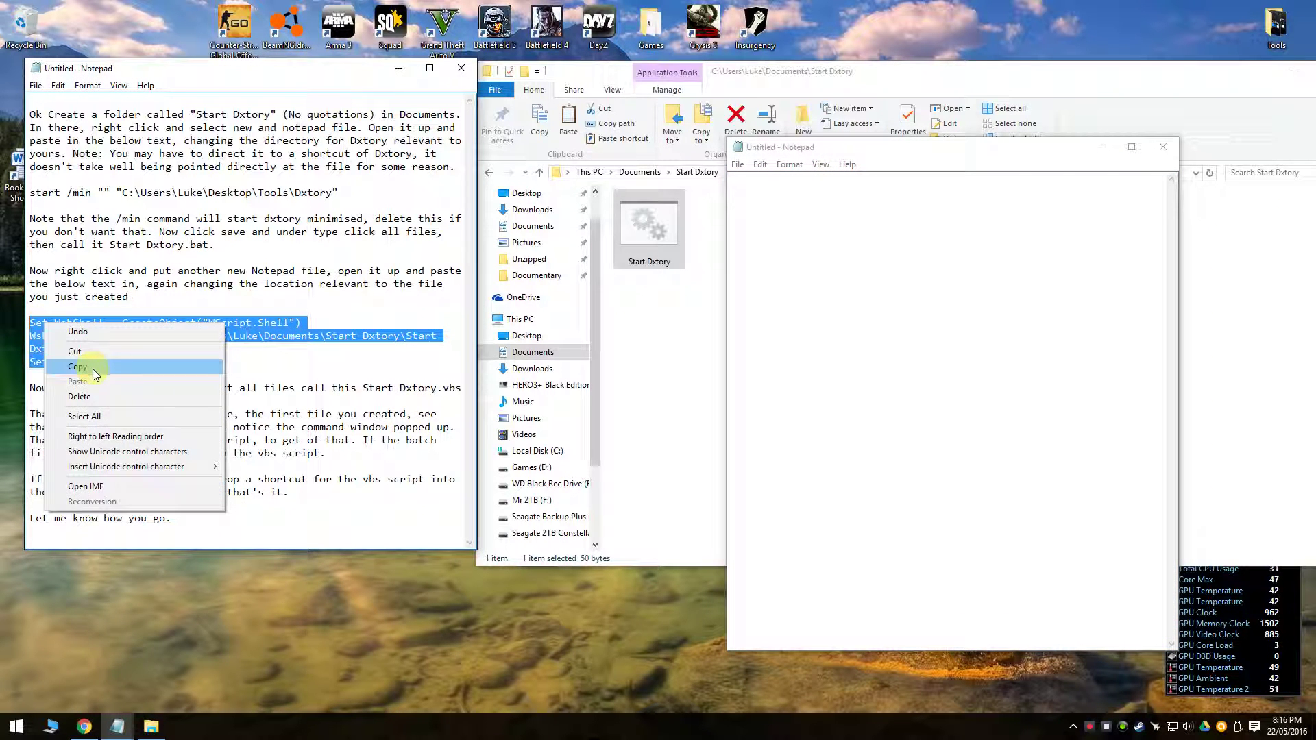
left_click(95, 374)
left_click(768, 182)
key("ctrl+v")
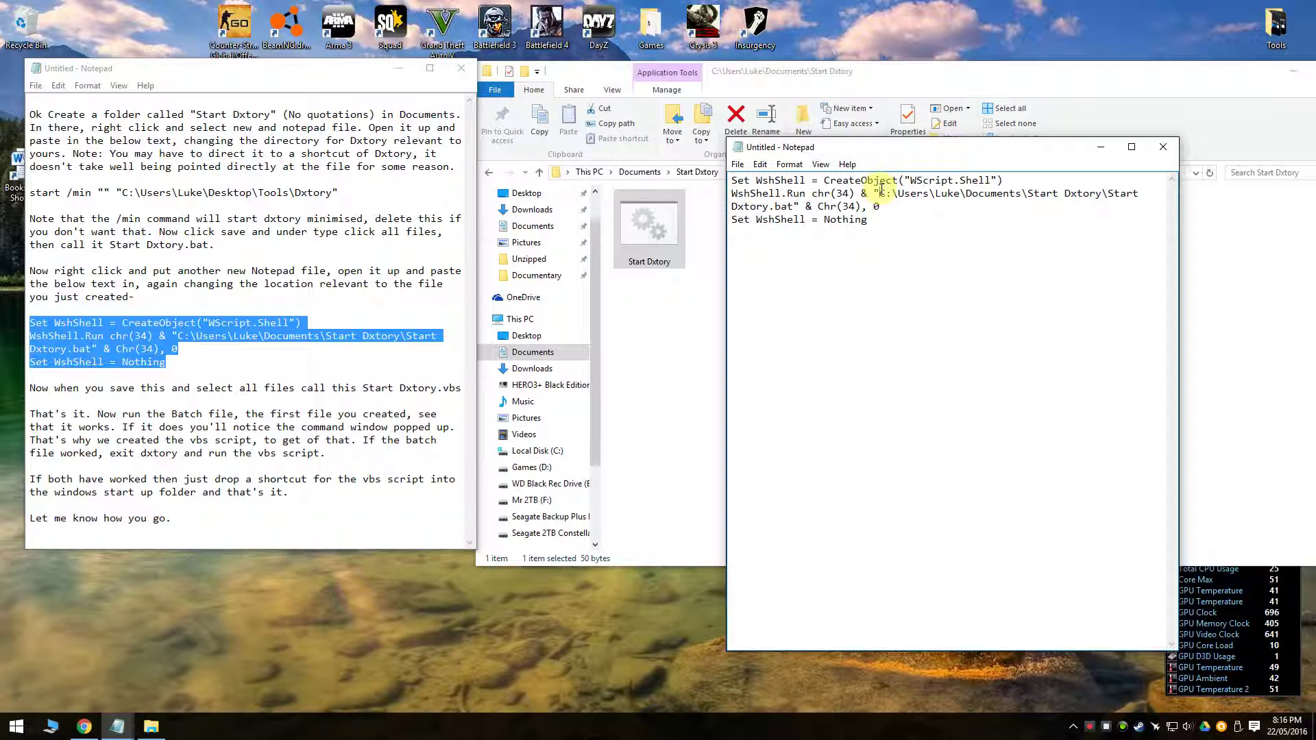
- Compare the script's Start Dxtory.bat path with the Start Dxtory folder's full path
left_click_drag(881, 193, 789, 205)
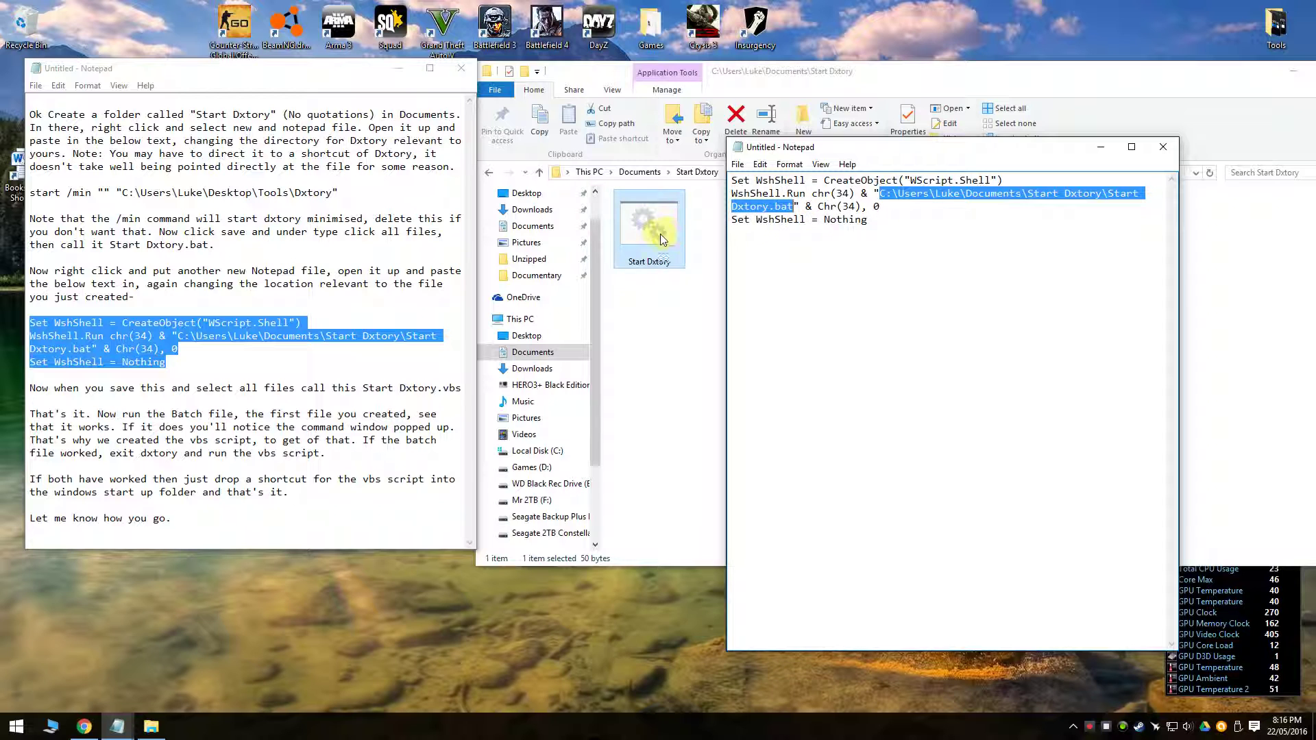
left_click_drag(982, 147, 1026, 211)
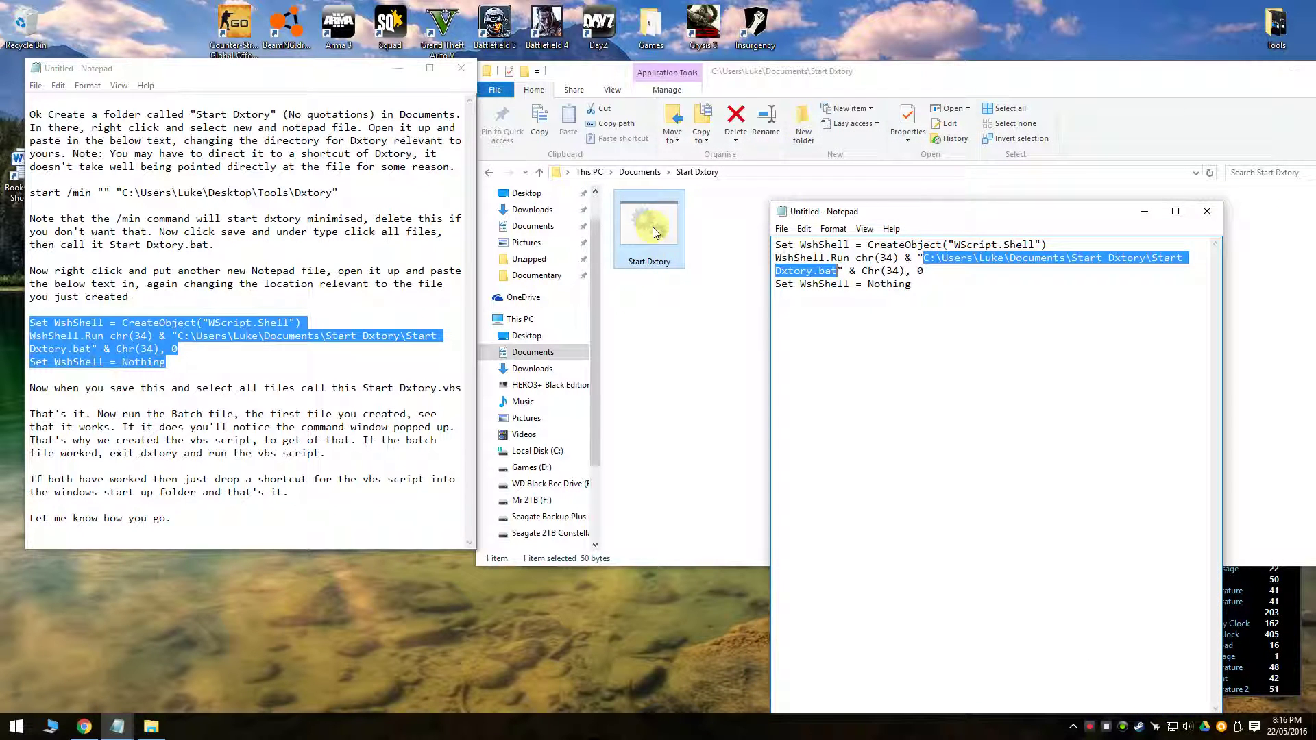
left_click(732, 177)
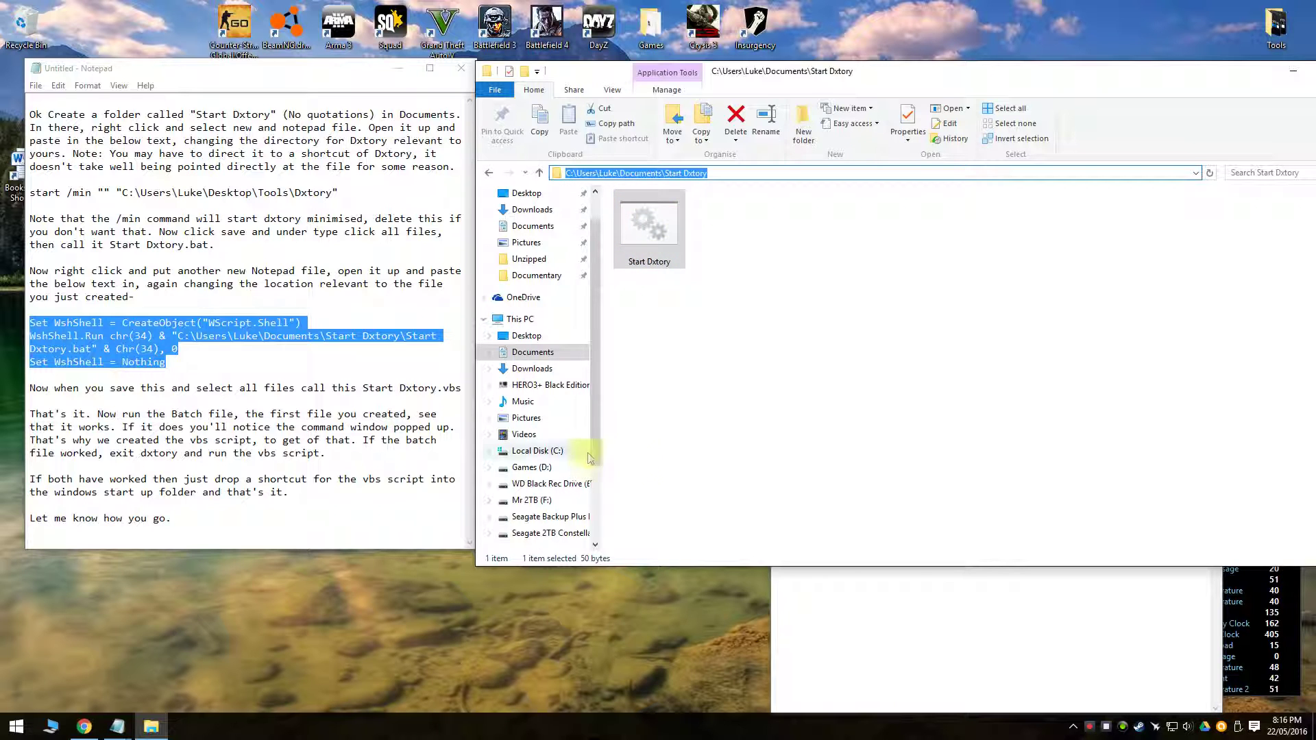
left_click(918, 621)
left_click_drag(839, 272, 939, 258)
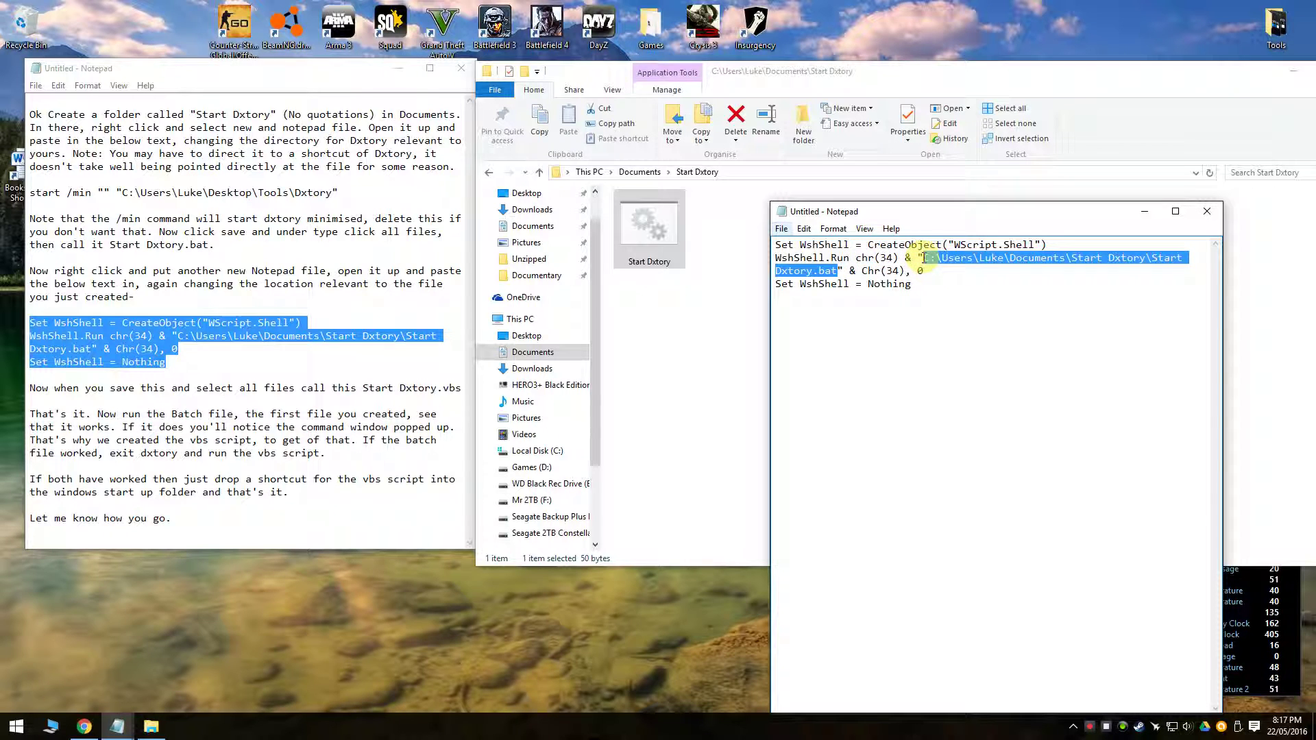
left_click_drag(899, 211, 874, 172)
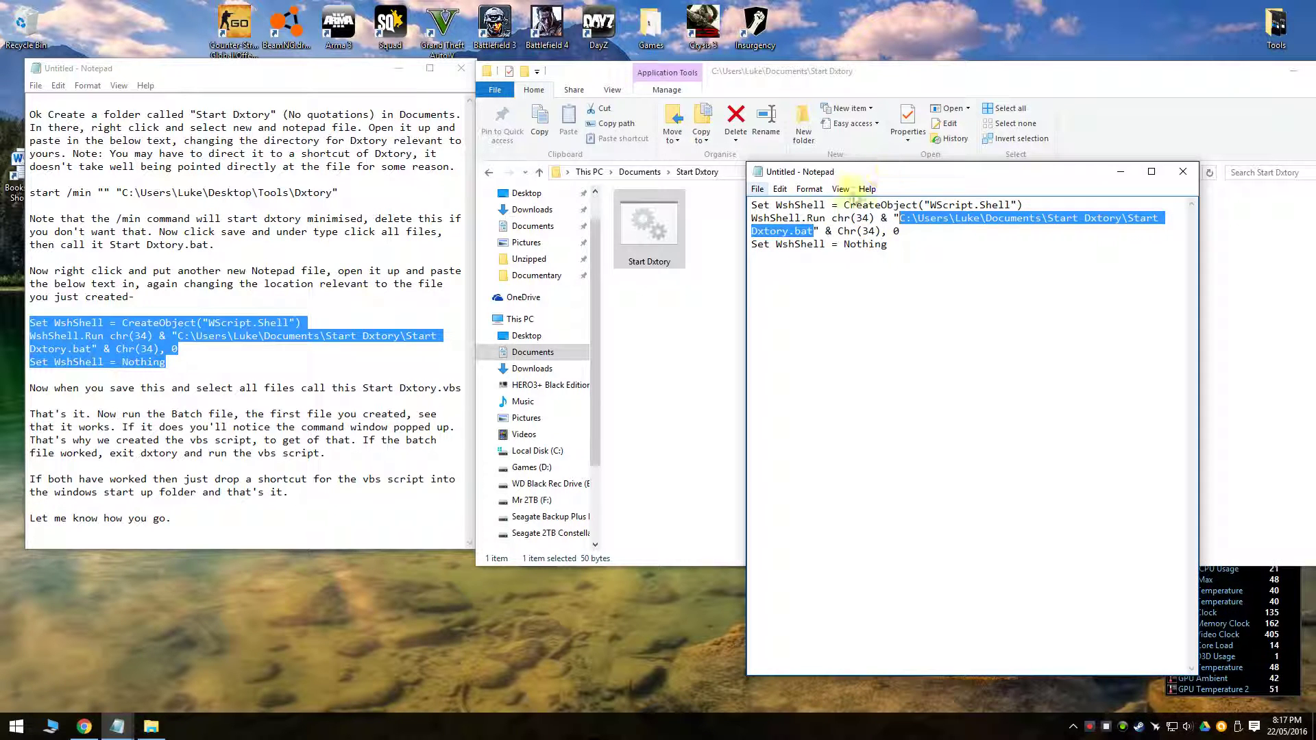
- Open Save As, copy the name 'Start Dxtory.vbs' from the notes, and choose All Files type
left_click(758, 191)
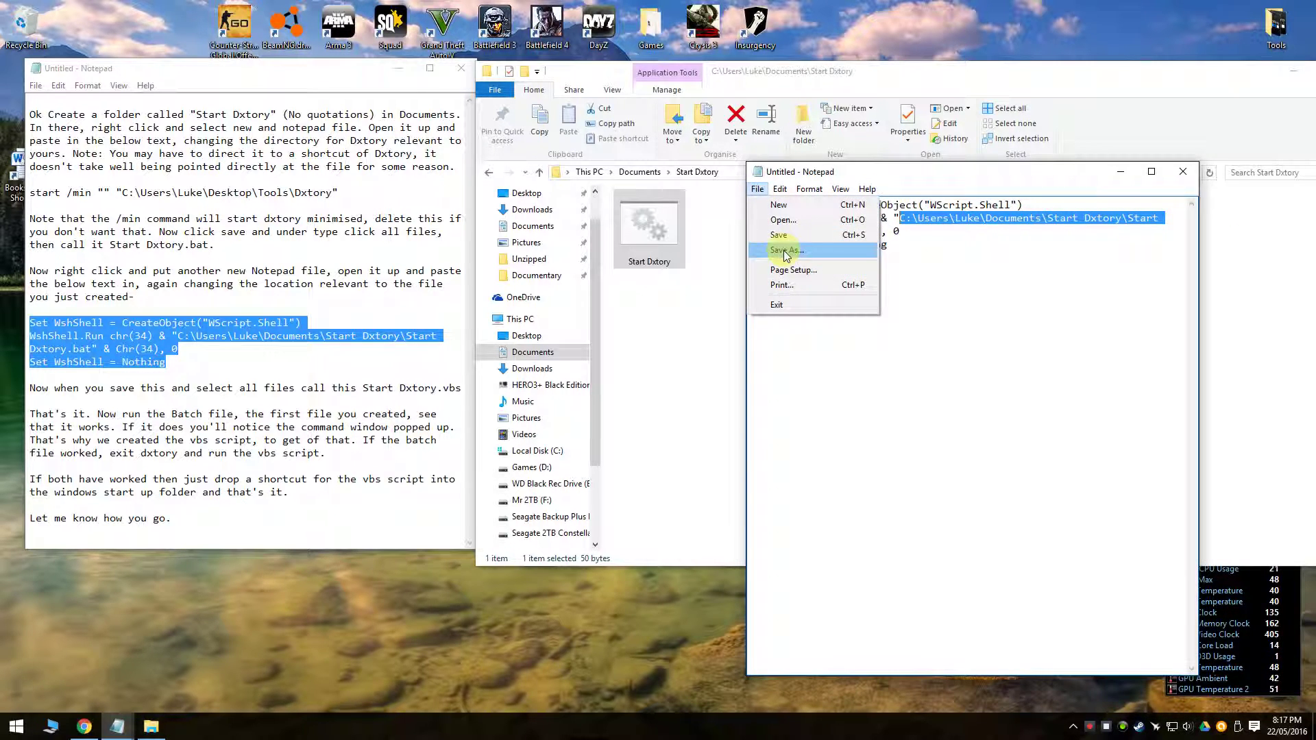
left_click(786, 251)
left_click(923, 224)
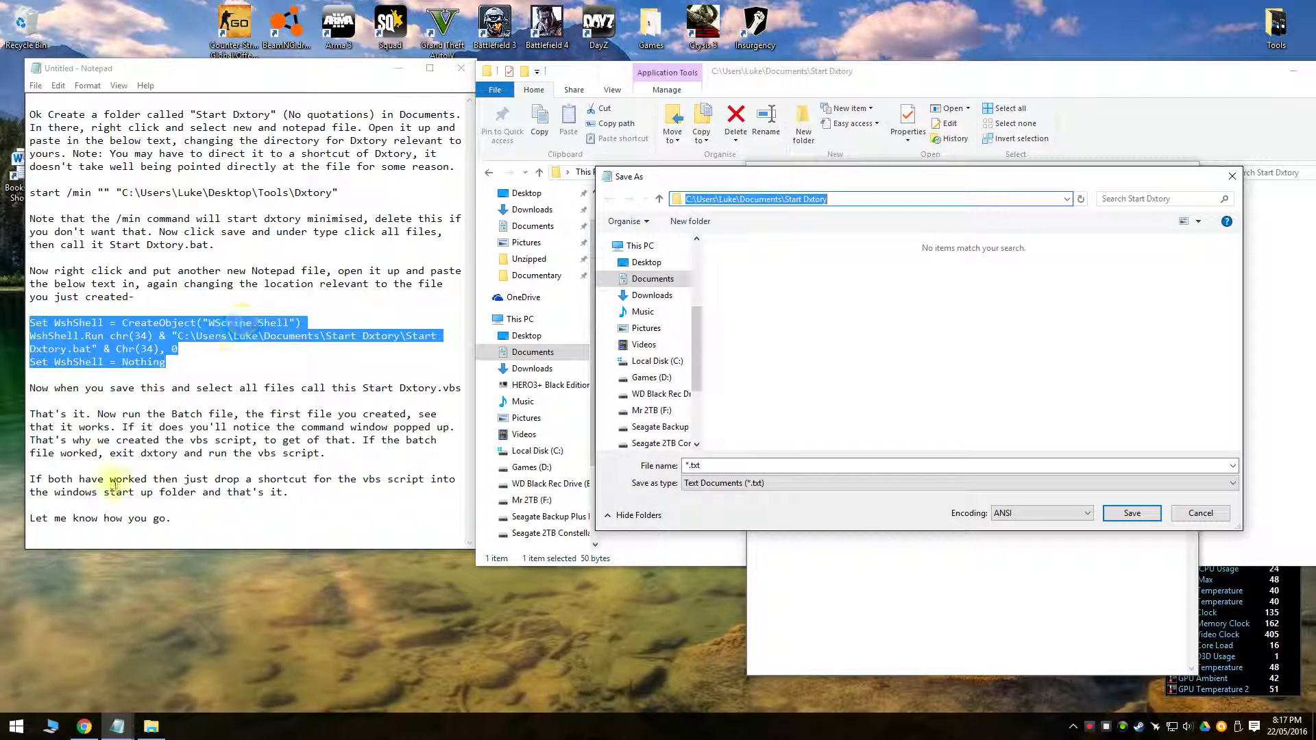
left_click_drag(365, 387, 461, 388)
right_click(456, 388)
left_click(489, 432)
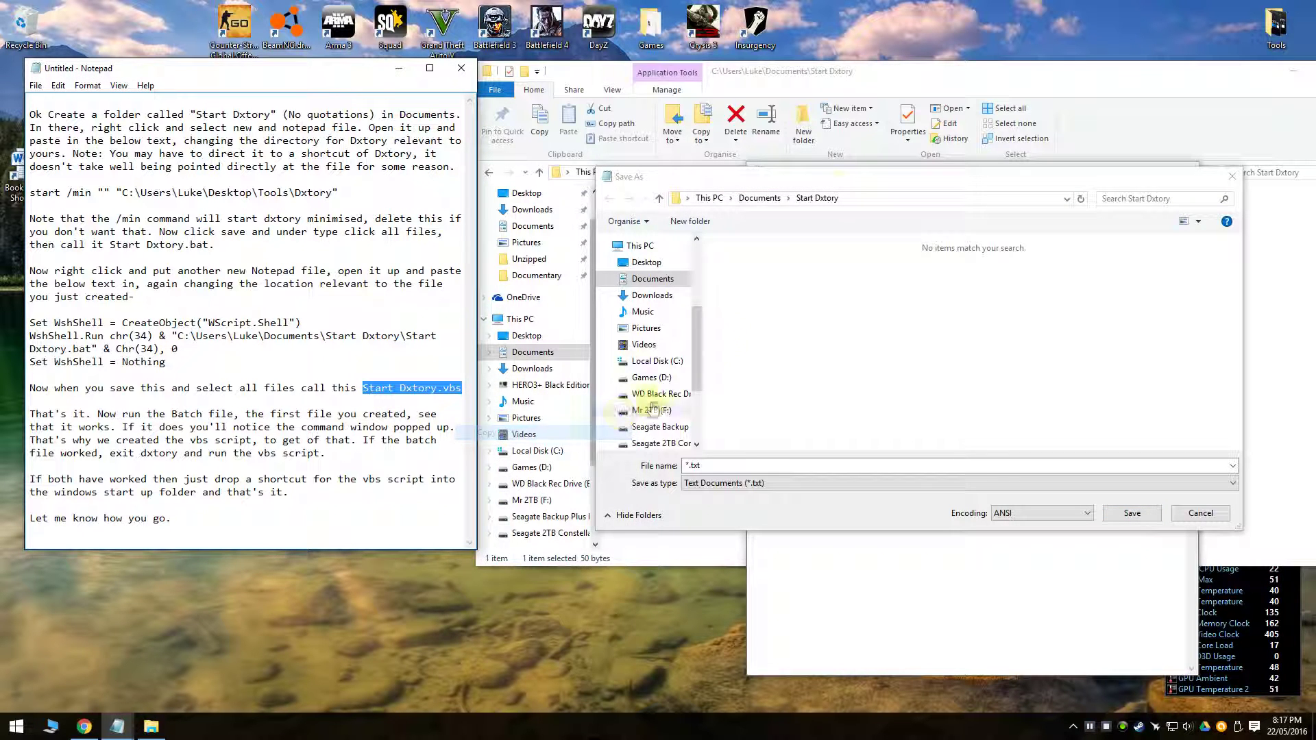
left_click(847, 181)
left_click(765, 484)
left_click(697, 495)
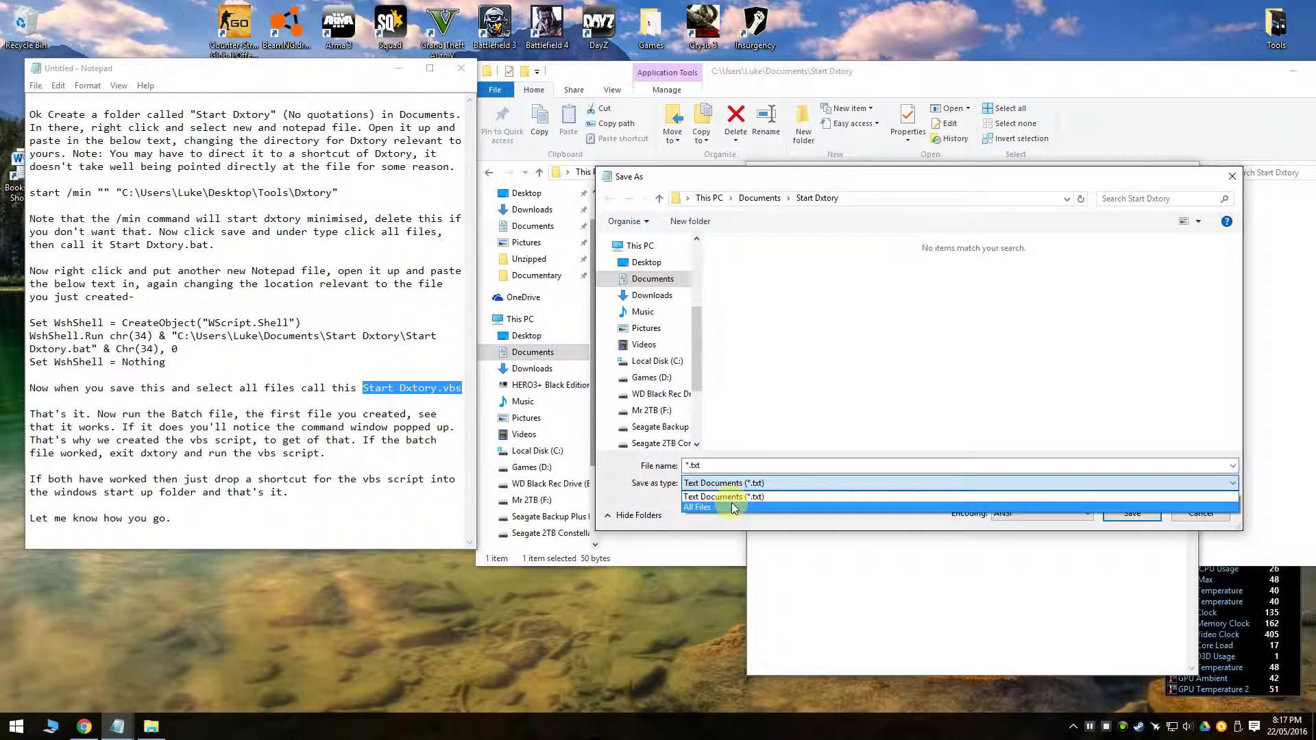
- Save the script as 'Start Dxtory.vbs', close Notepad, and select the new file
right_click(724, 468)
left_click(757, 528)
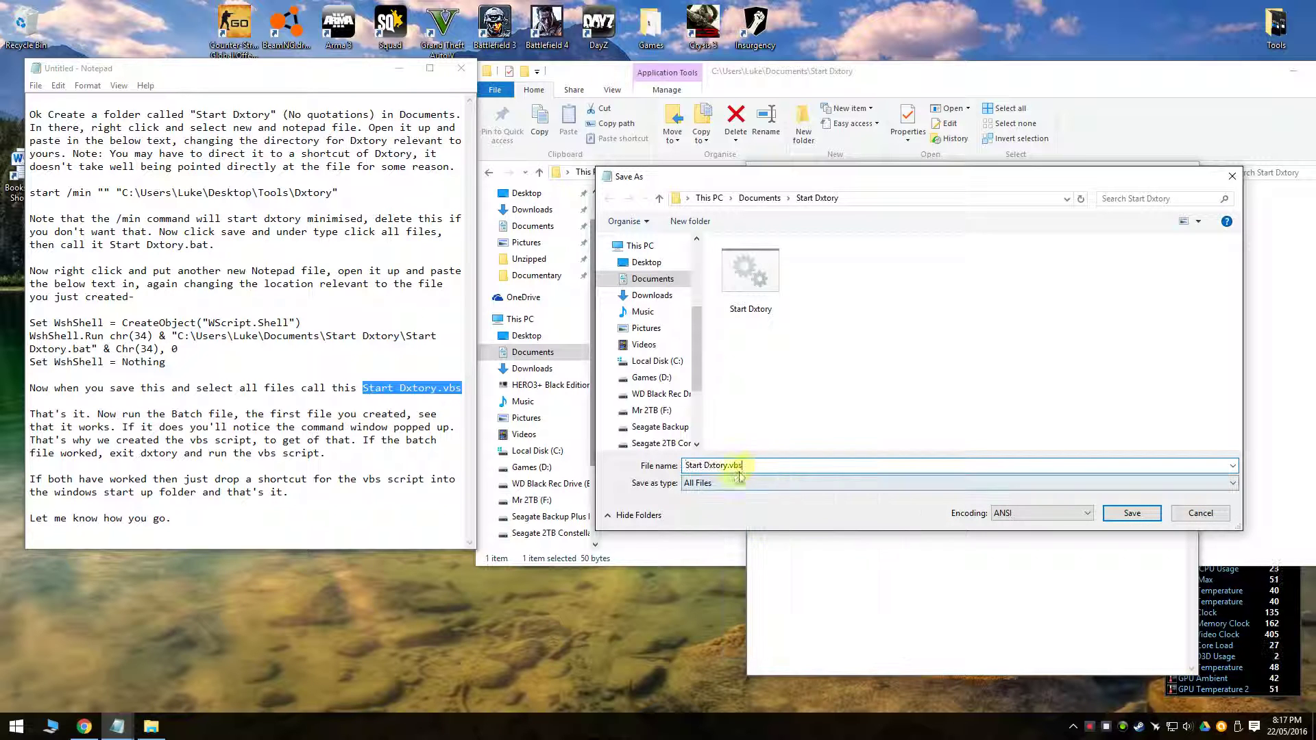
left_click(1128, 516)
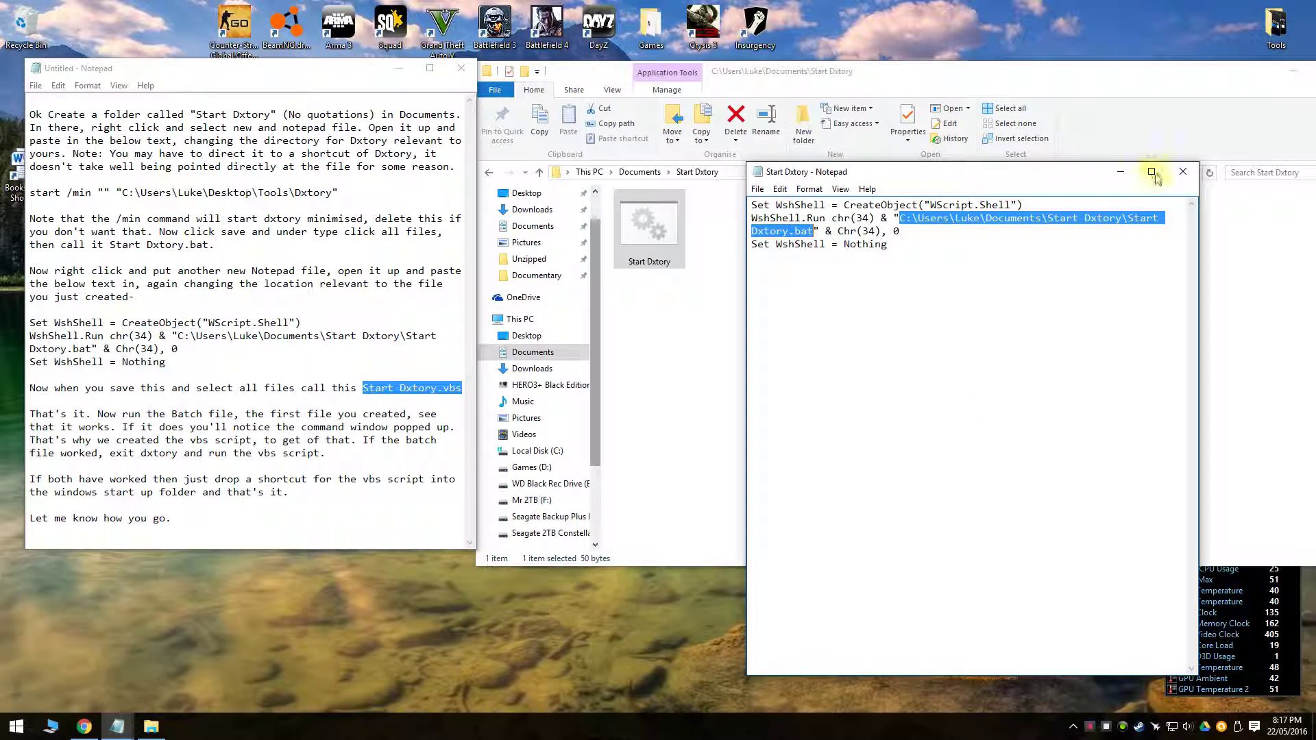
left_click(1183, 172)
left_click(741, 225)
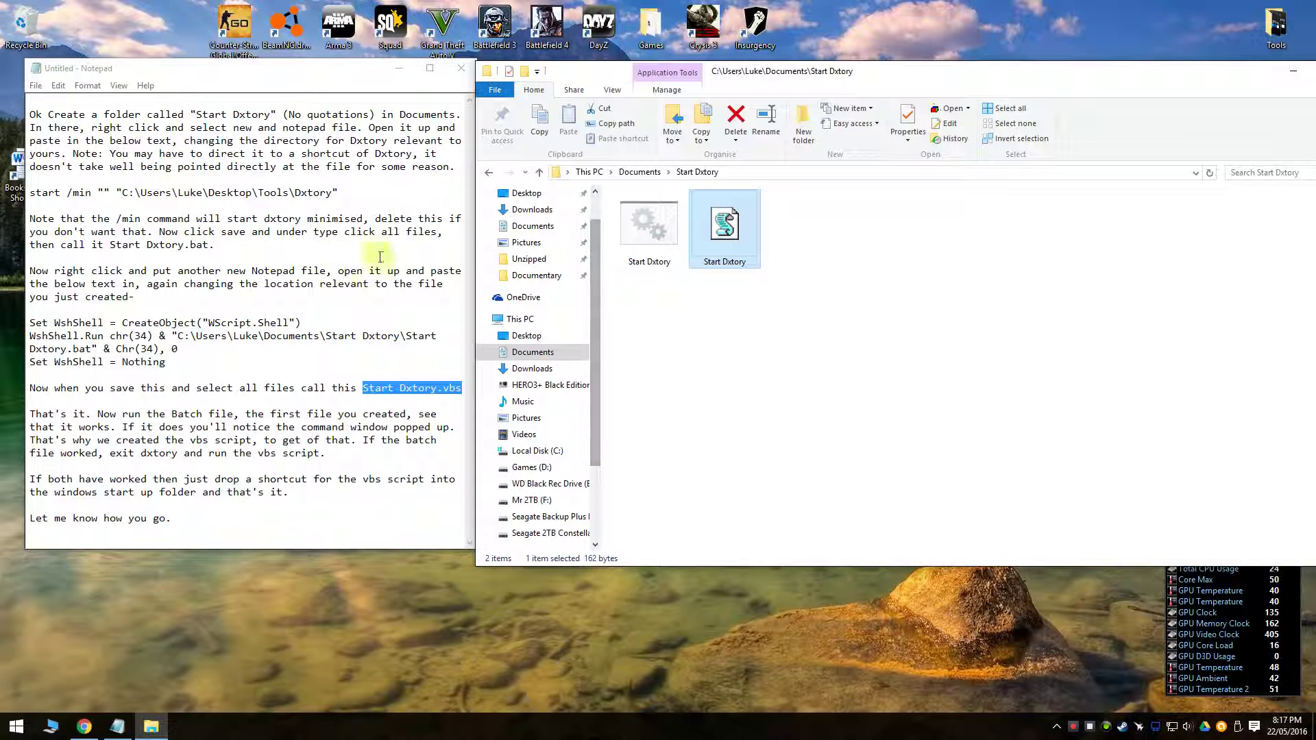
- Exit the running Dxtory from the tray and copy the Start Dxtory.vbs file
left_click(1159, 732)
right_click(1158, 732)
left_click(1190, 716)
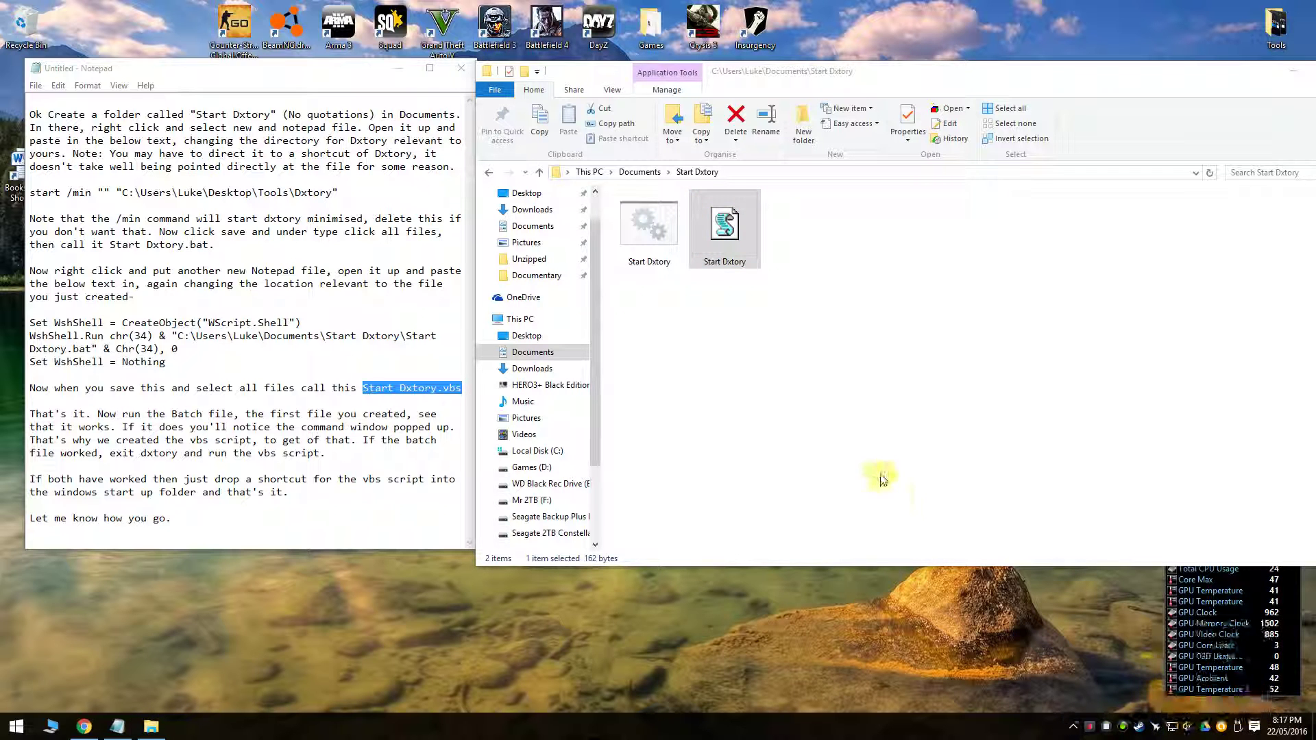
right_click(727, 218)
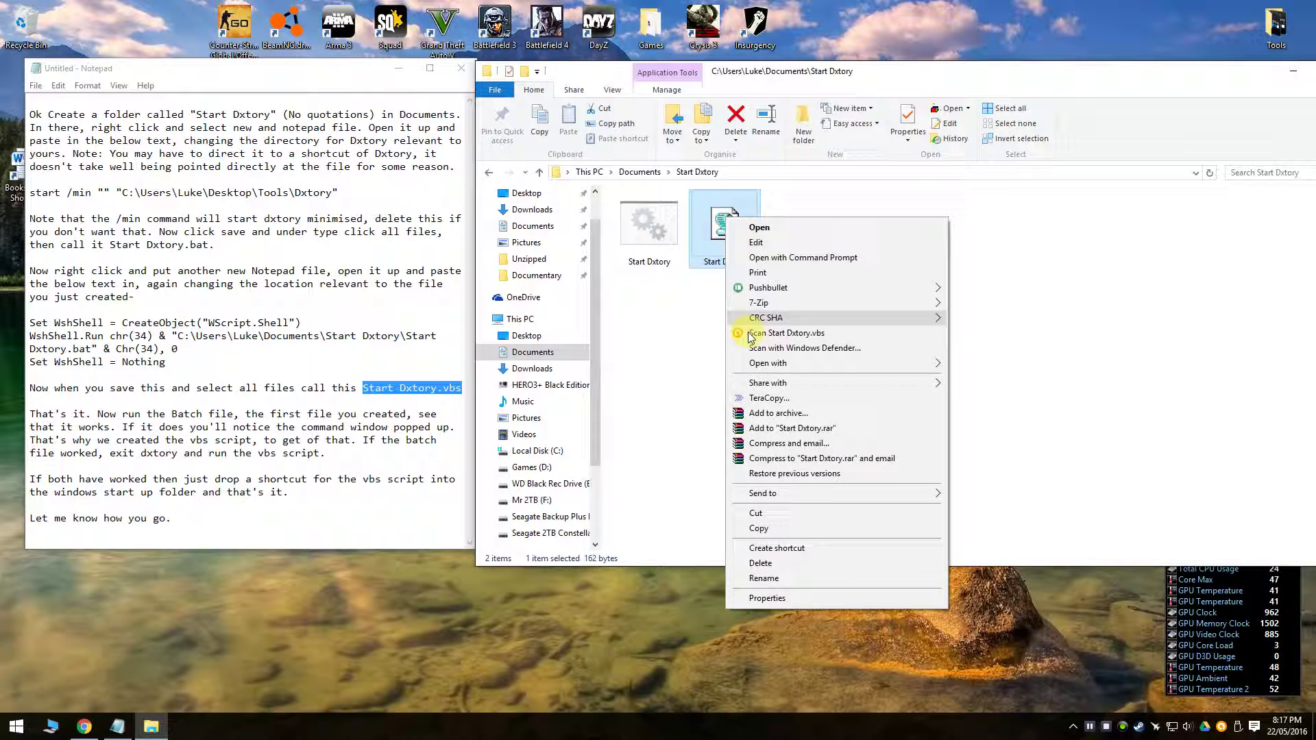
left_click(773, 529)
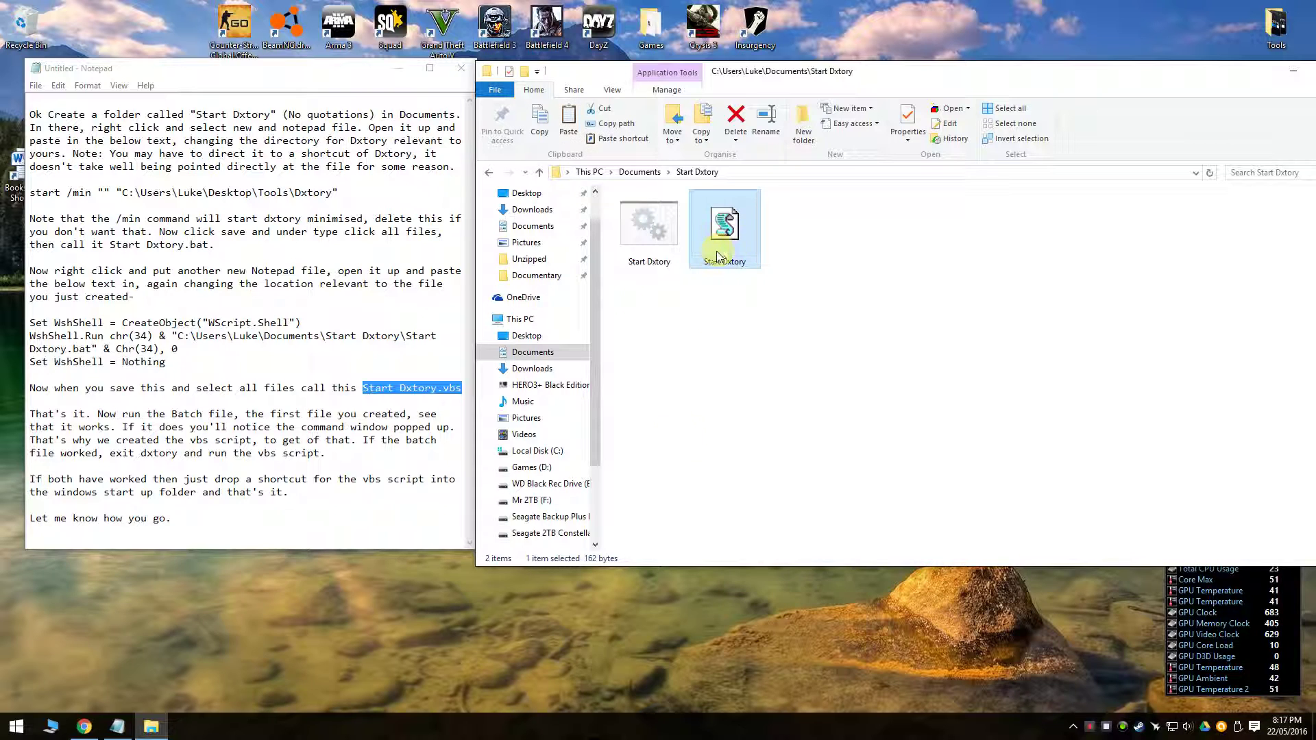
- Open the Start-up folder from the Start menu's All Programs list
left_click(17, 726)
left_click(41, 675)
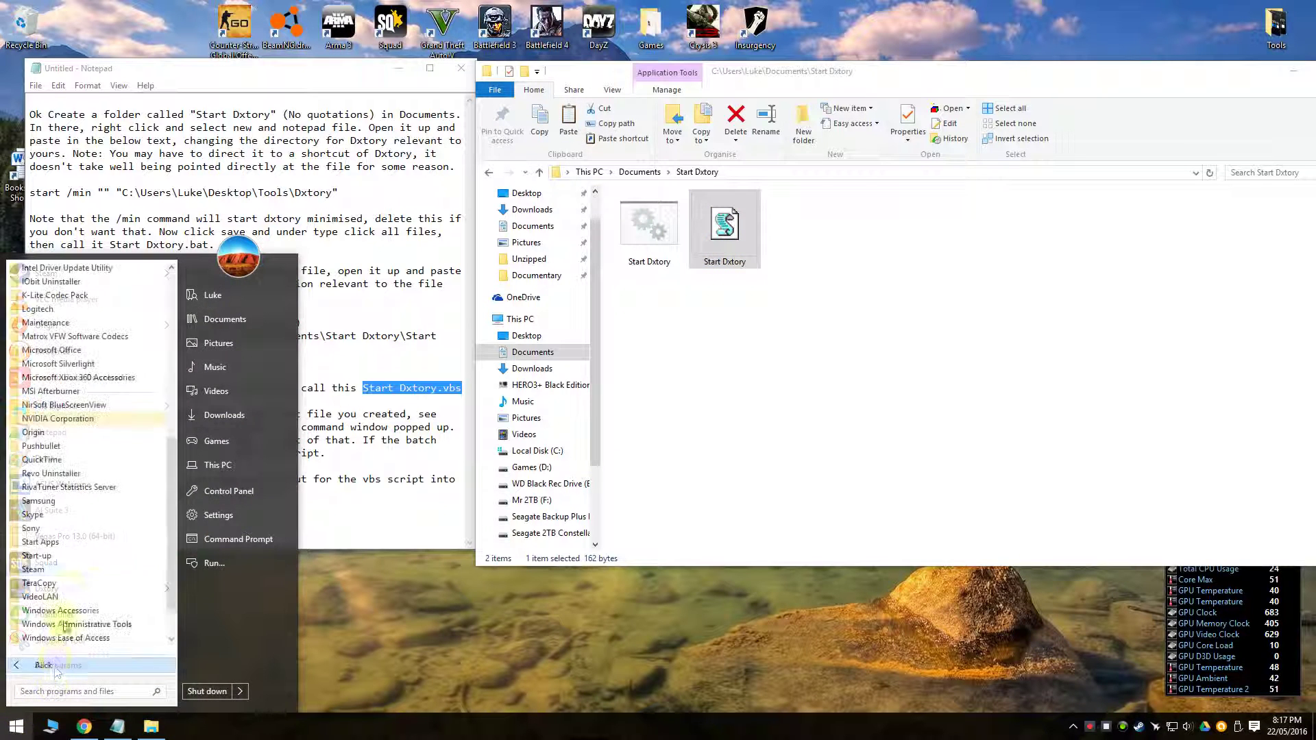
scroll(91, 579, "down", 3)
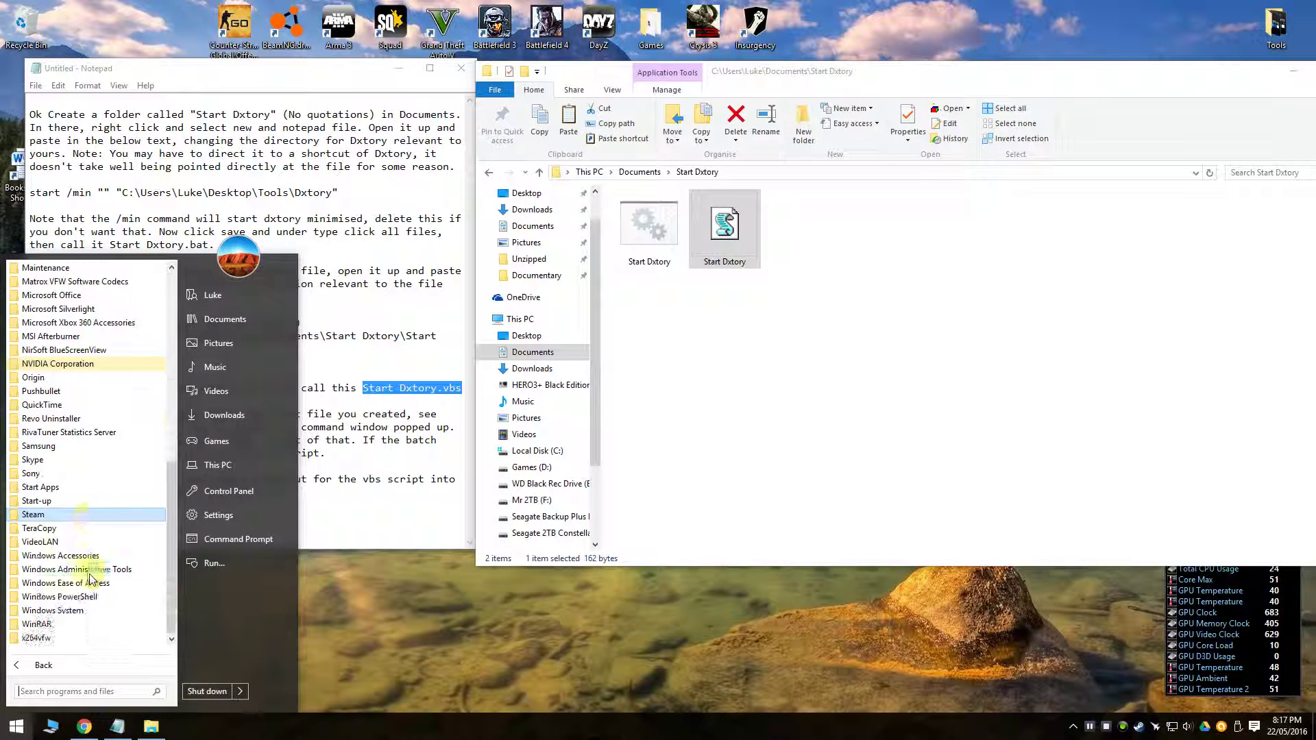
right_click(67, 503)
left_click(80, 532)
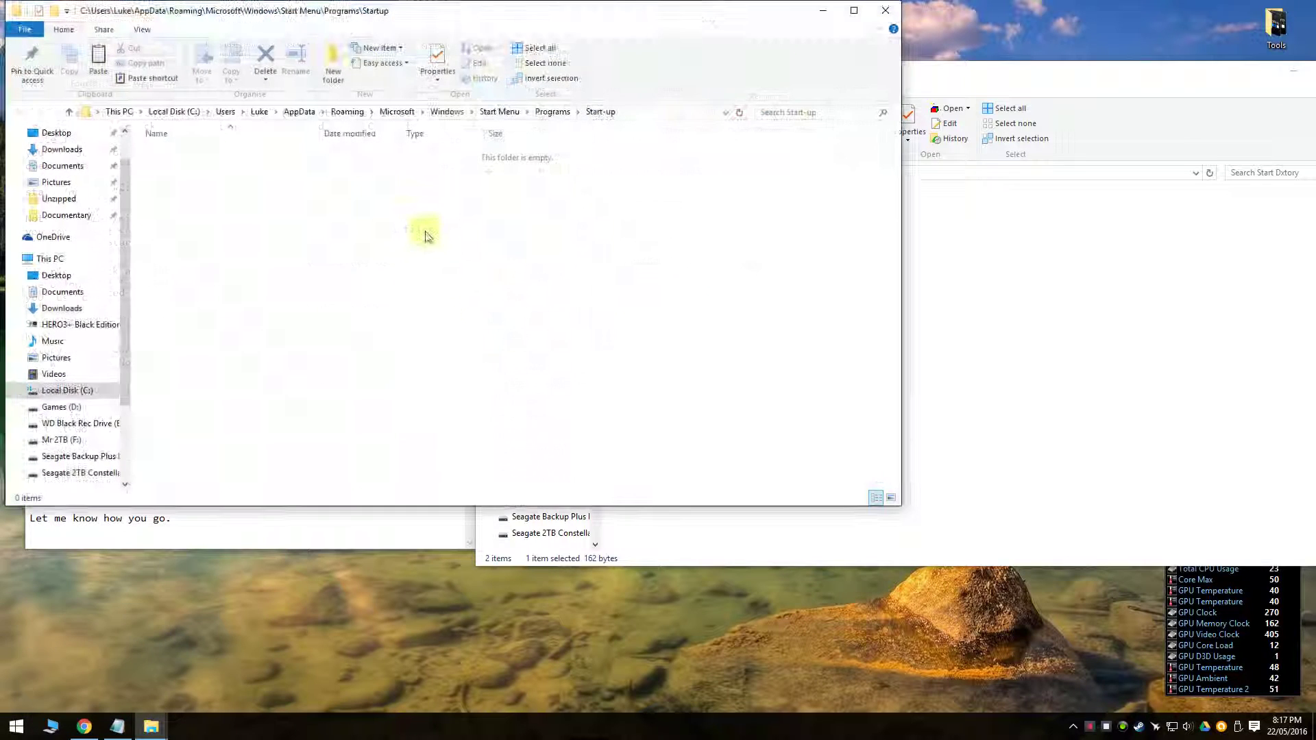
- Add a 'Start Dxtory - Shortcut' to the .vbs script in Start-up, then close the Start-up and Start Dxtory windows
right_click(424, 233)
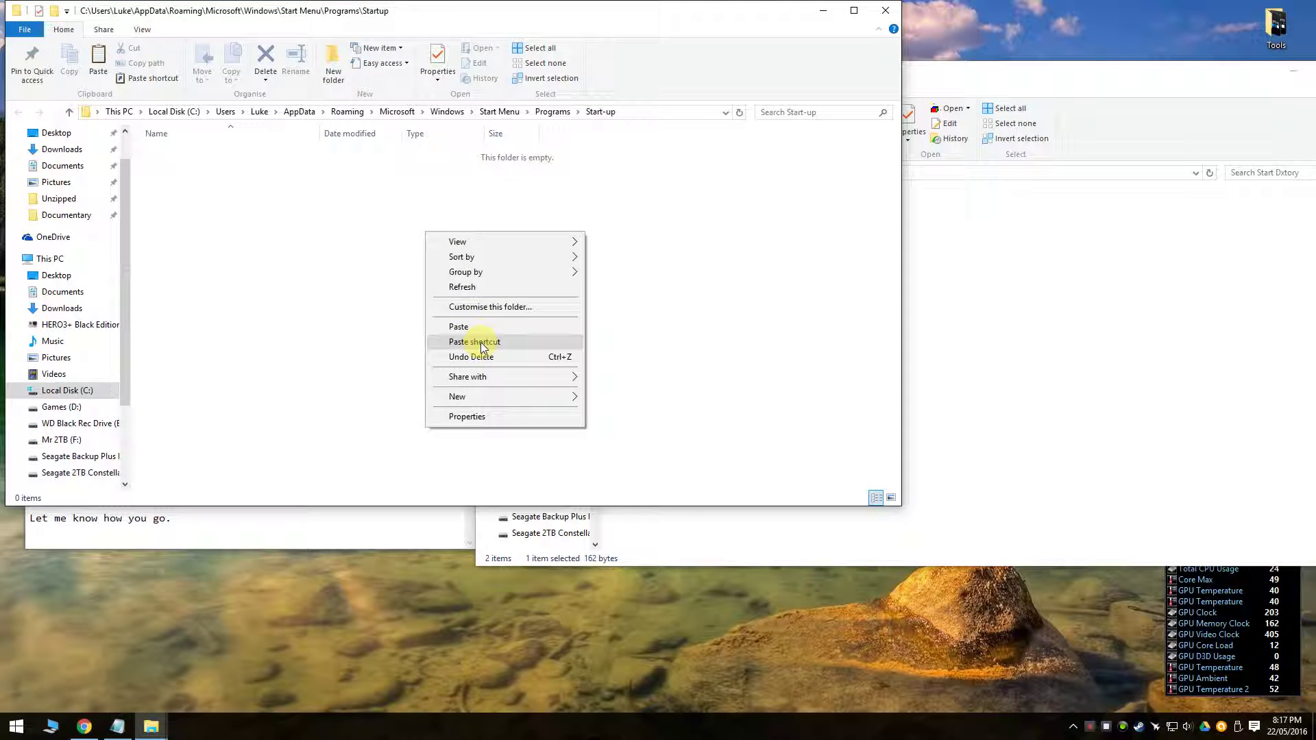
left_click(475, 342)
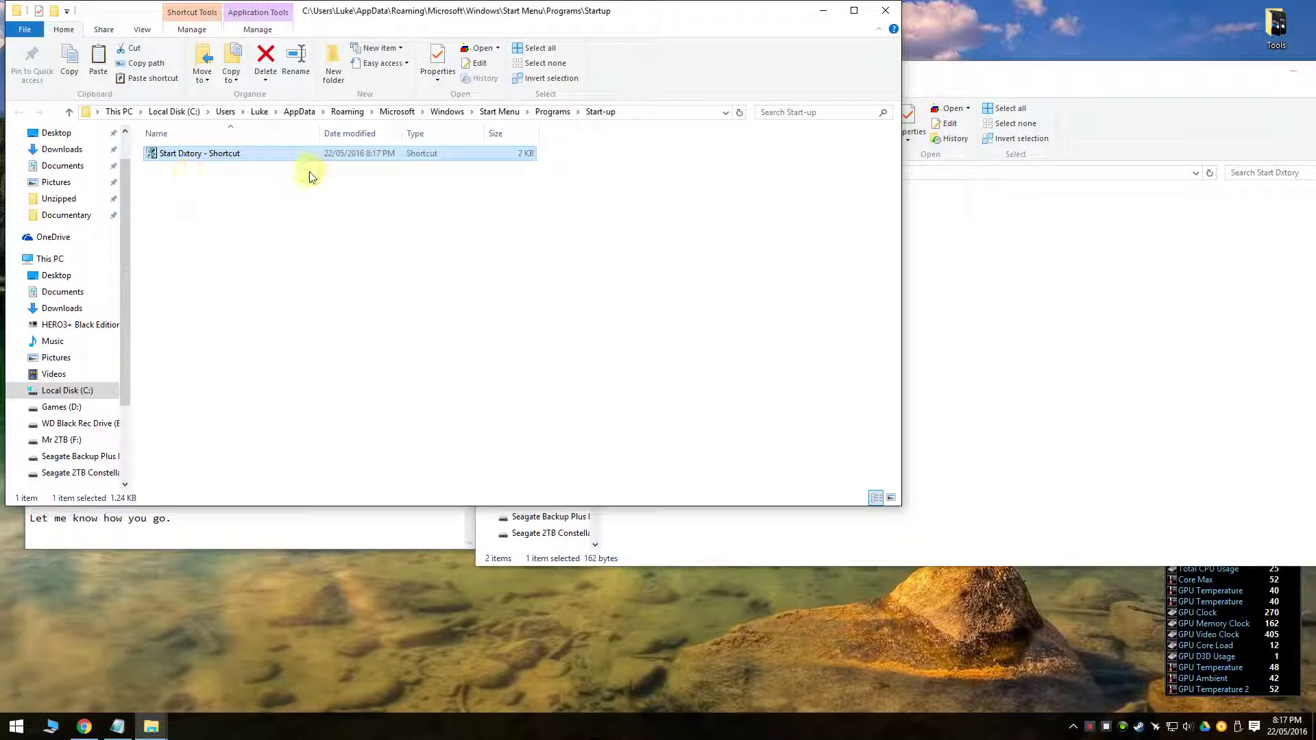
left_click(886, 10)
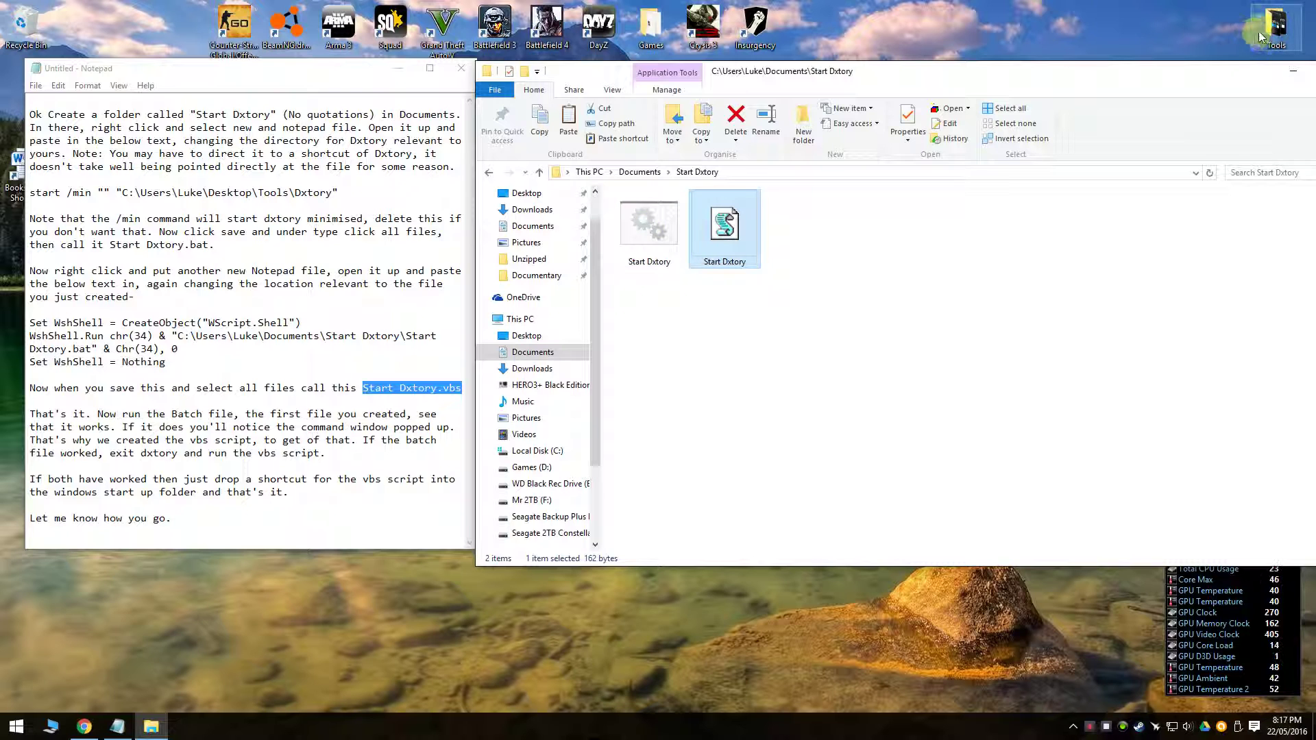
left_click_drag(919, 73, 695, 117)
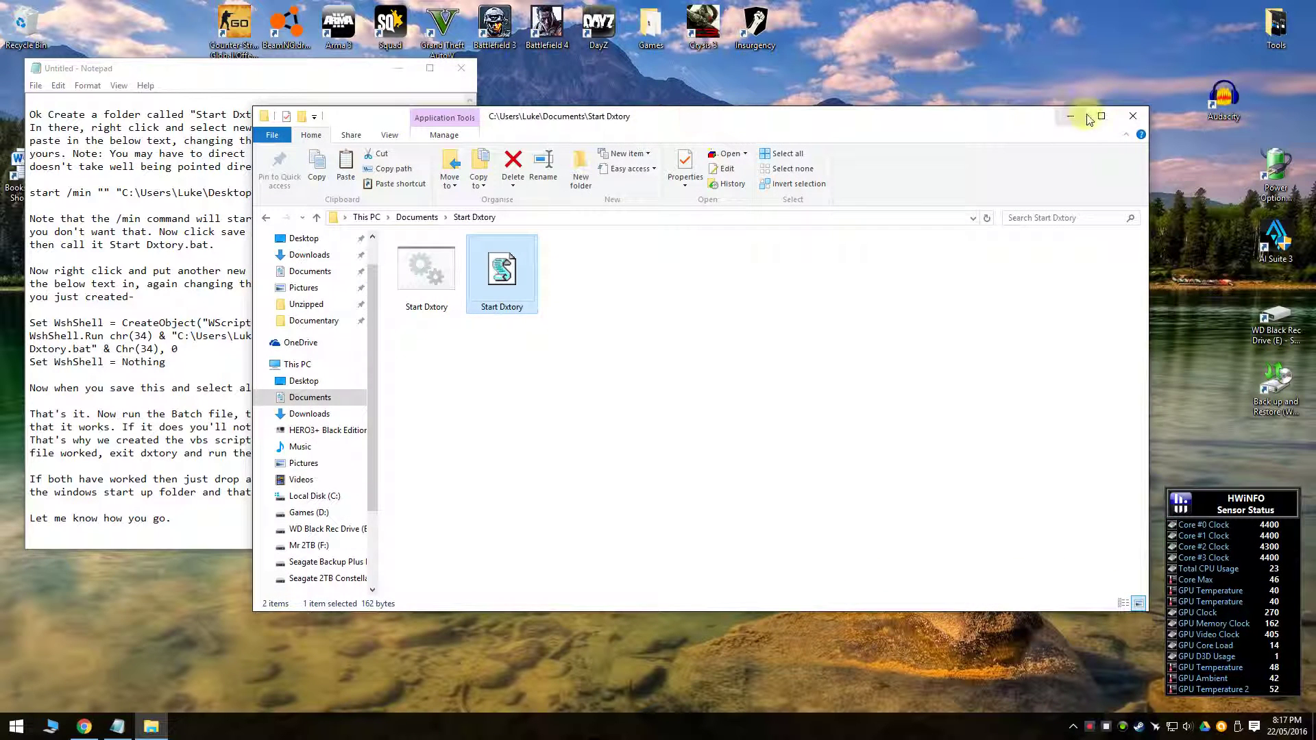
left_click(1132, 117)
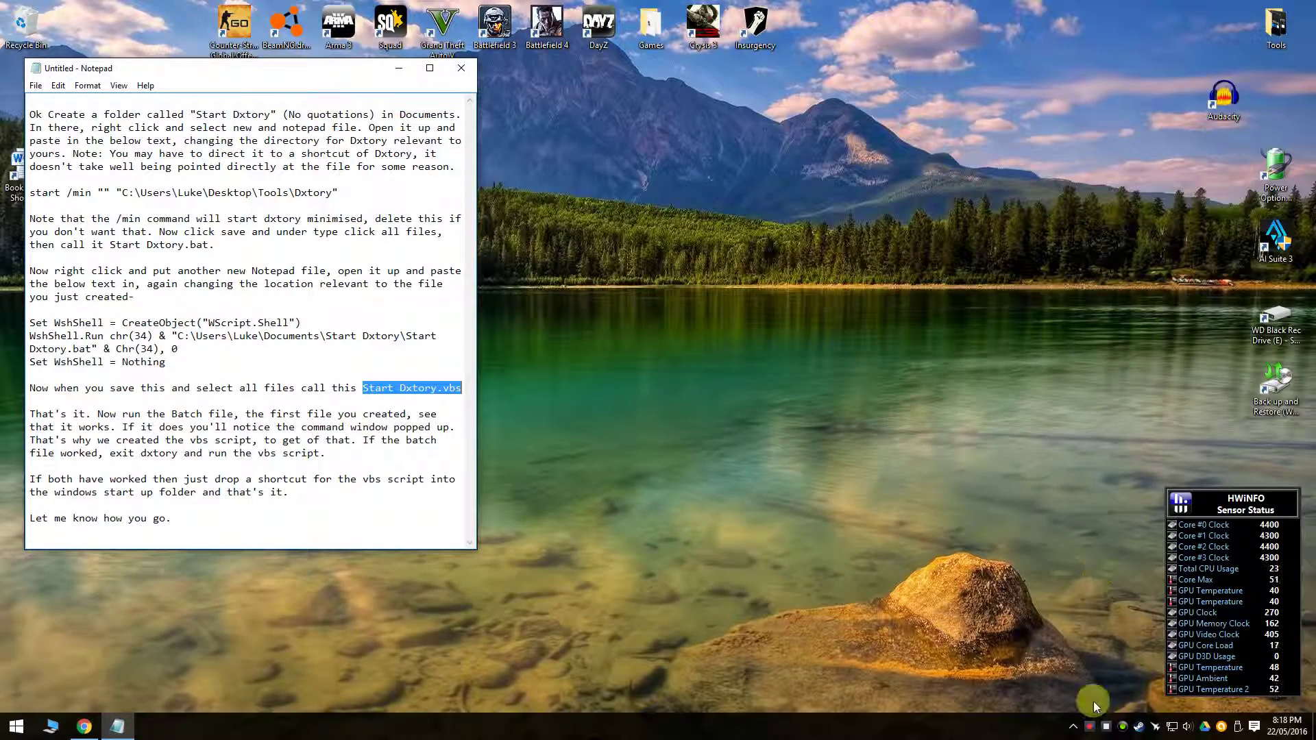